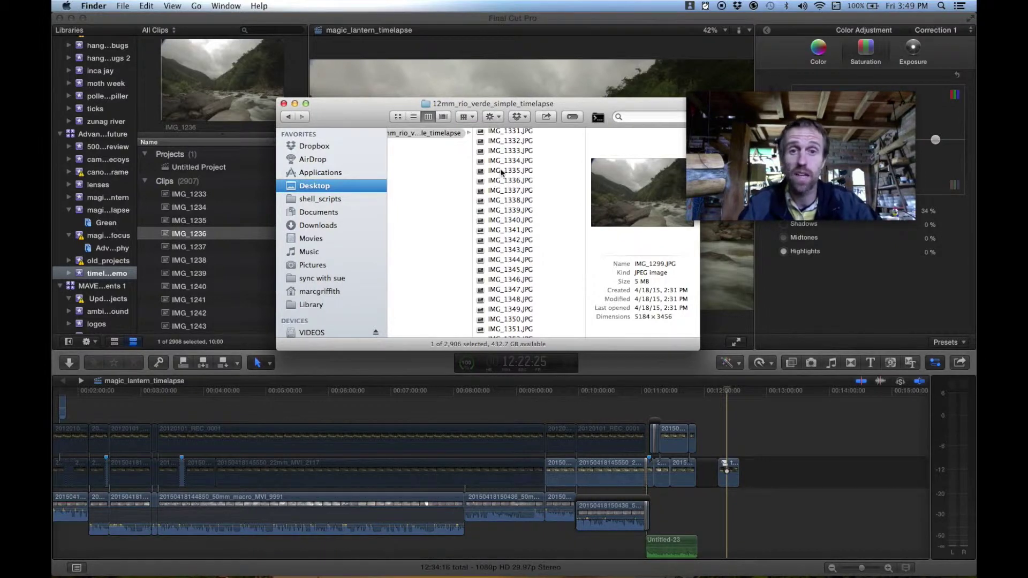
Reposition the Finder window showing the timelapse stills, then bring Final Cut Pro forward.
scroll(501, 192, "up", 10)
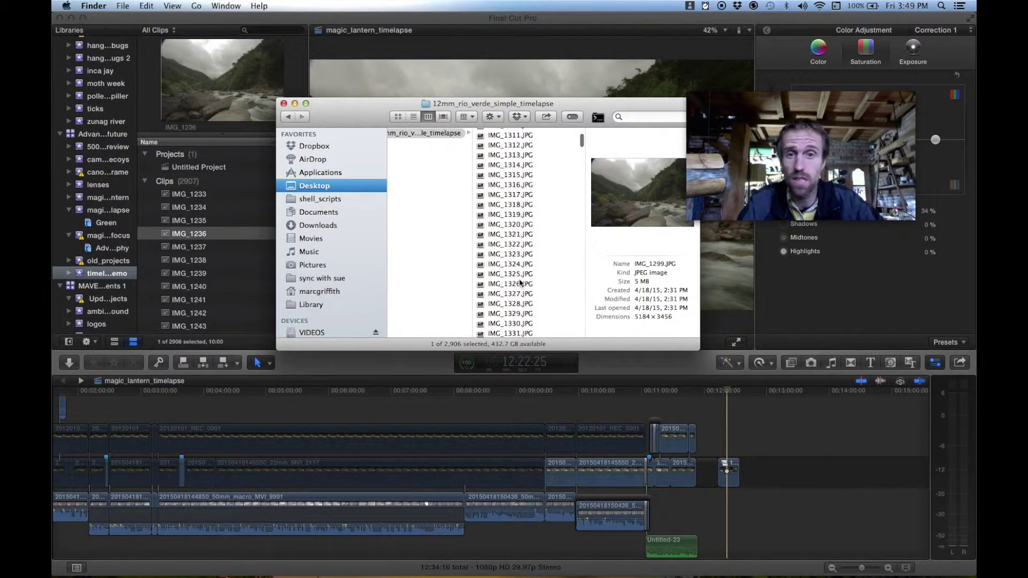
left_click_drag(349, 121, 384, 138)
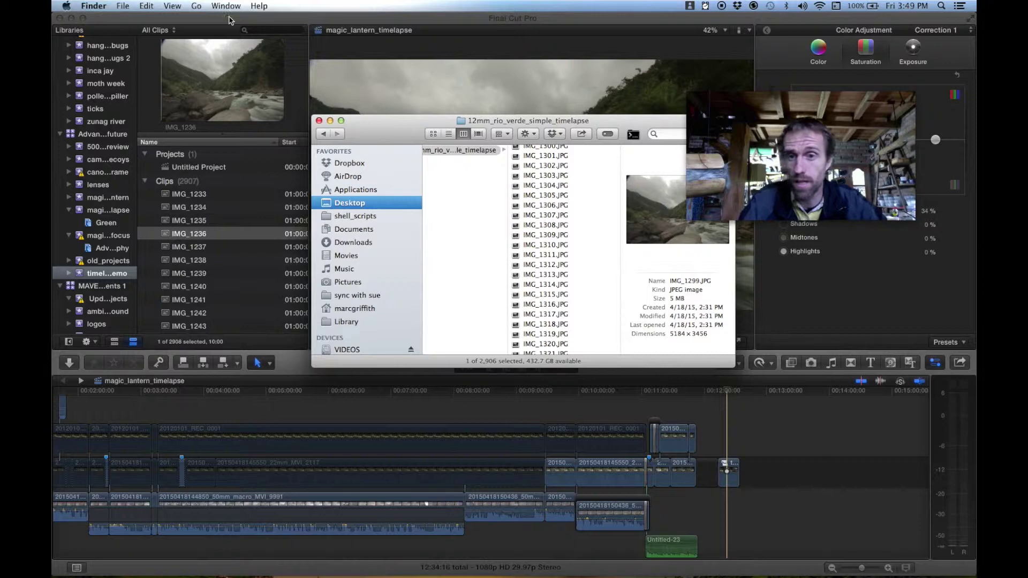
left_click_drag(393, 134, 396, 101)
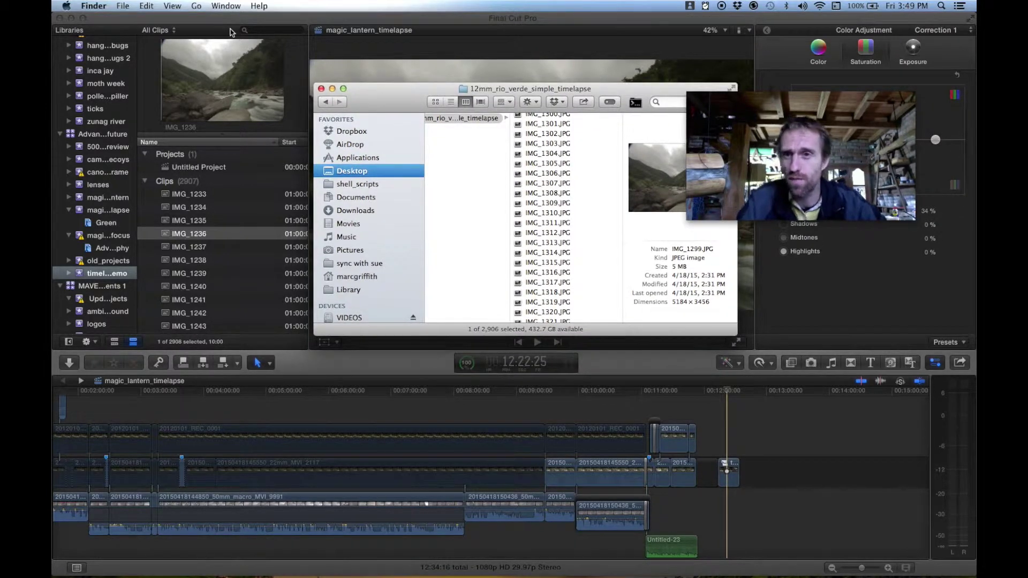
left_click(211, 23)
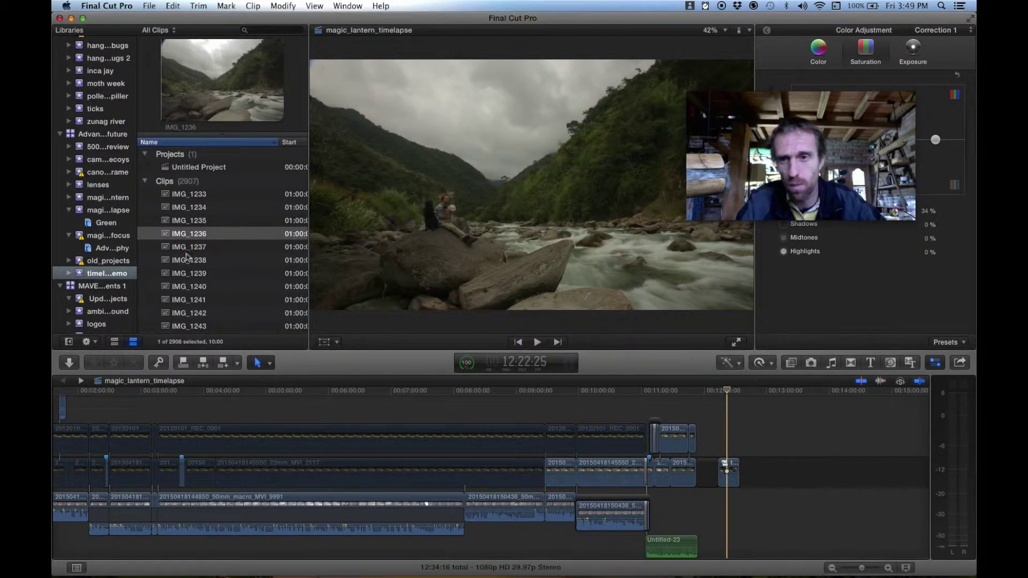
Play the timeline, select the 12mm_rio_verde_simple_timelapse folder in Finder, and return to Final Cut Pro.
key("space")
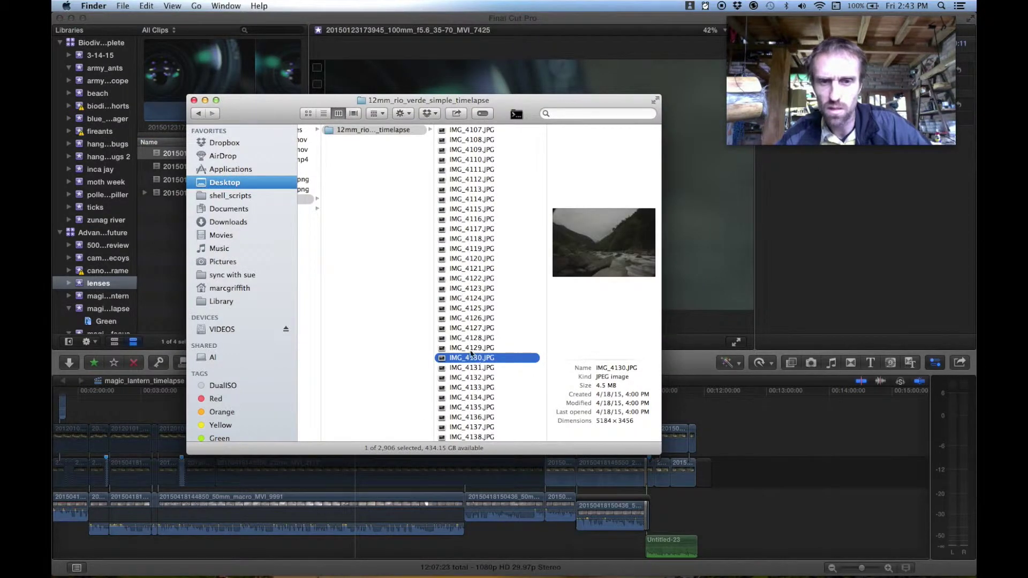
scroll(472, 354, "up", 15)
left_click_drag(544, 421, 544, 120)
left_click(394, 130)
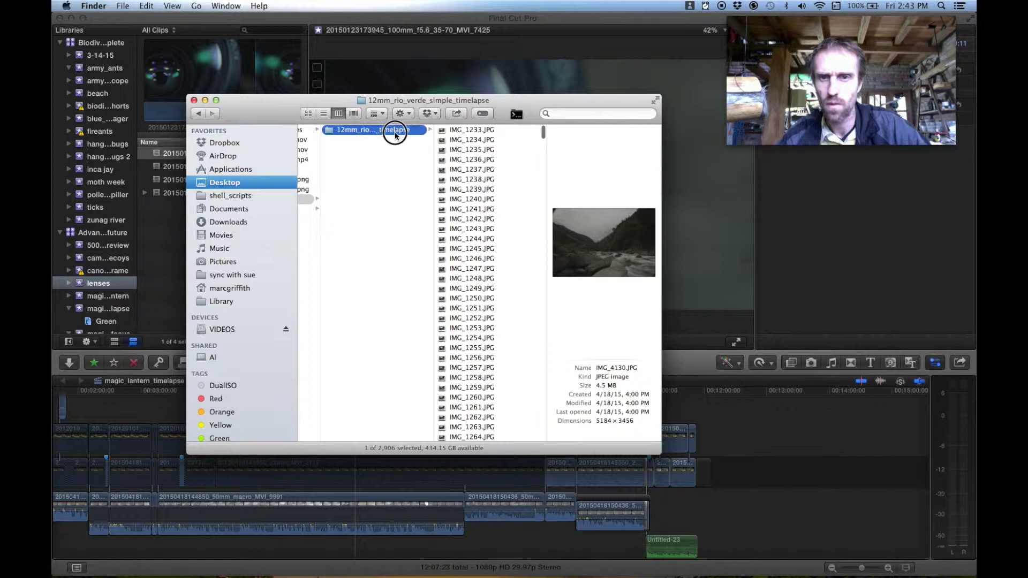
left_click(302, 25)
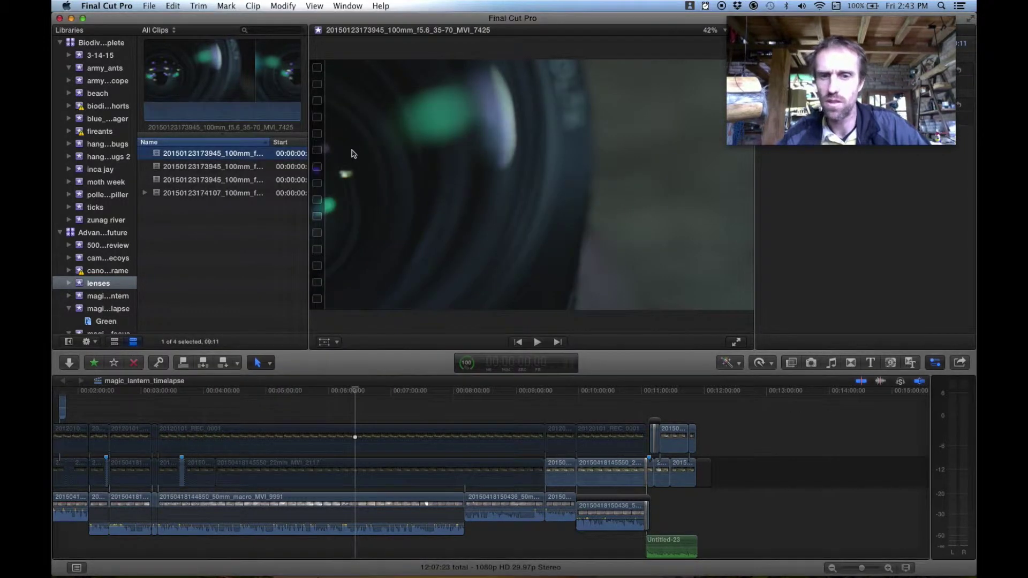
Show the magic_lantern_timelapse timeline with the playhead at its end, and browse the File and Final Cut Pro menus.
left_click(718, 396)
left_click(713, 395)
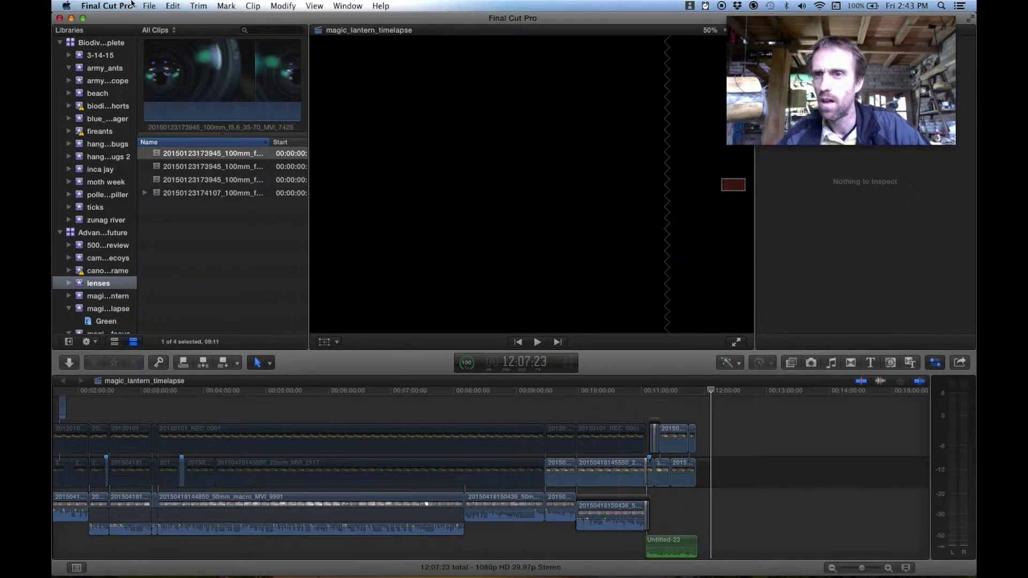
left_click(150, 6)
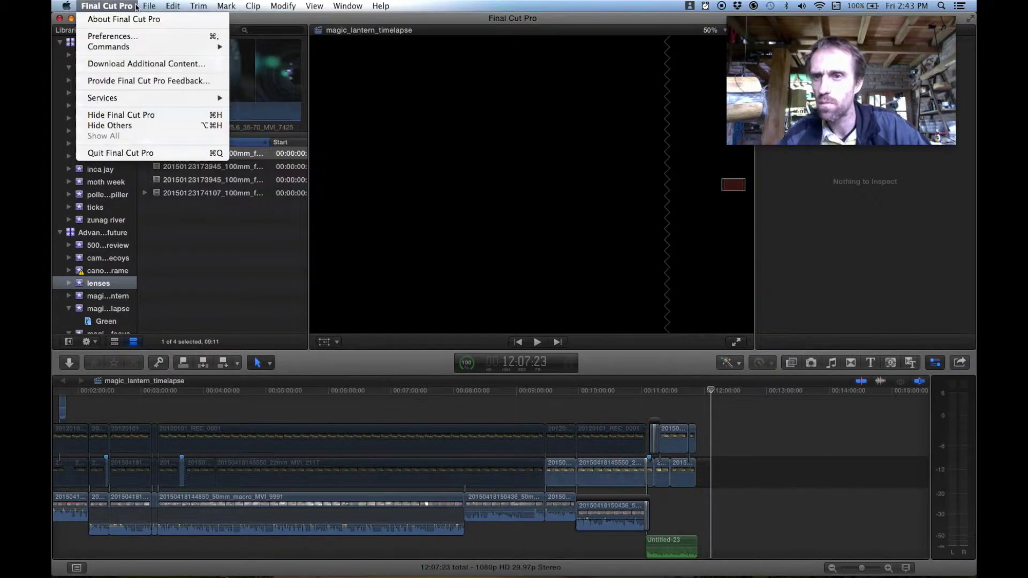
left_click(123, 6)
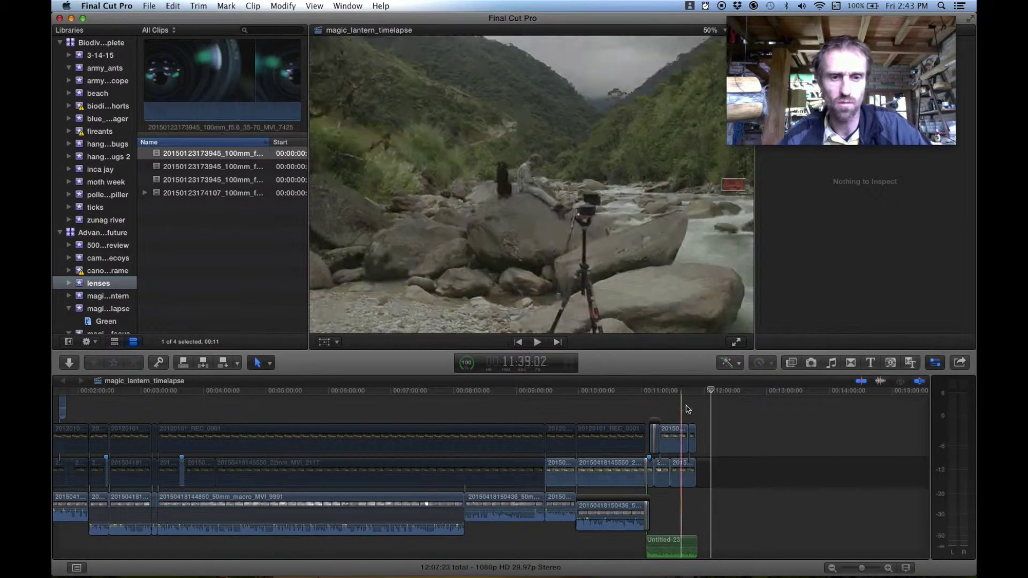
Park the playhead just past the last clip and check the File menu's import commands.
left_click(705, 395)
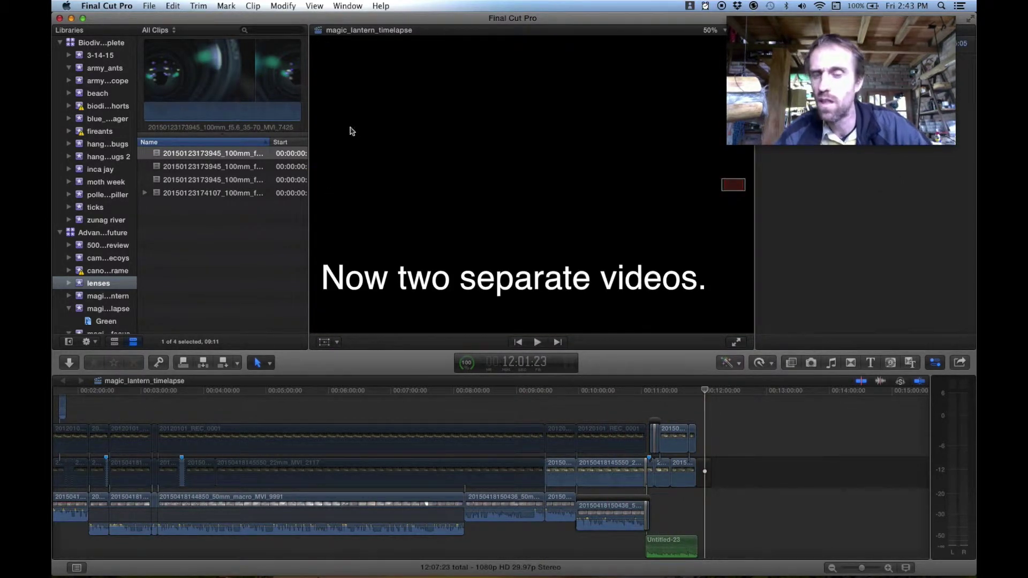
left_click(711, 445)
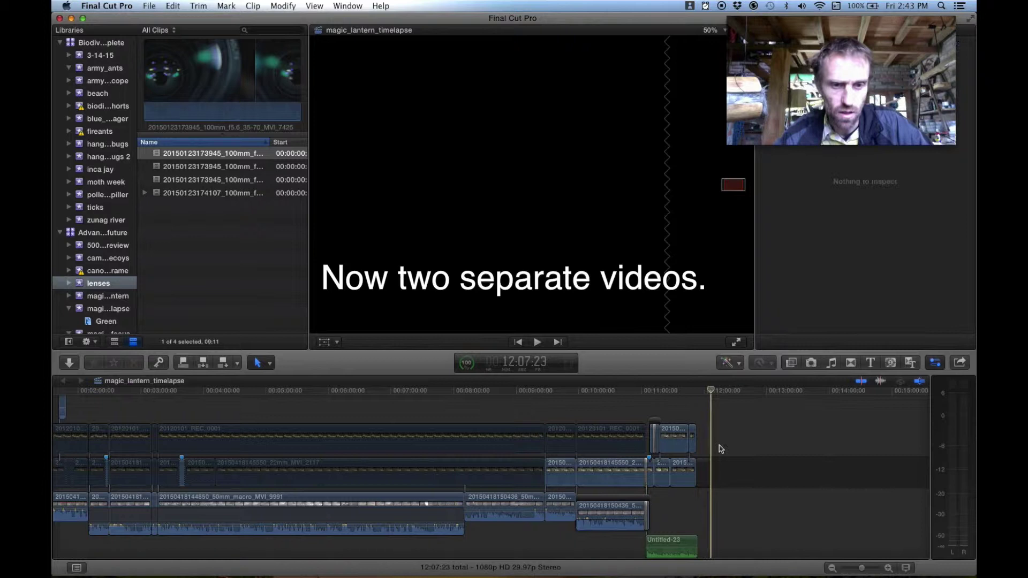
left_click(144, 6)
Set the Import preference to 'Leave in place' instead of copying to the library, then close Preferences.
mouse_move(166, 74)
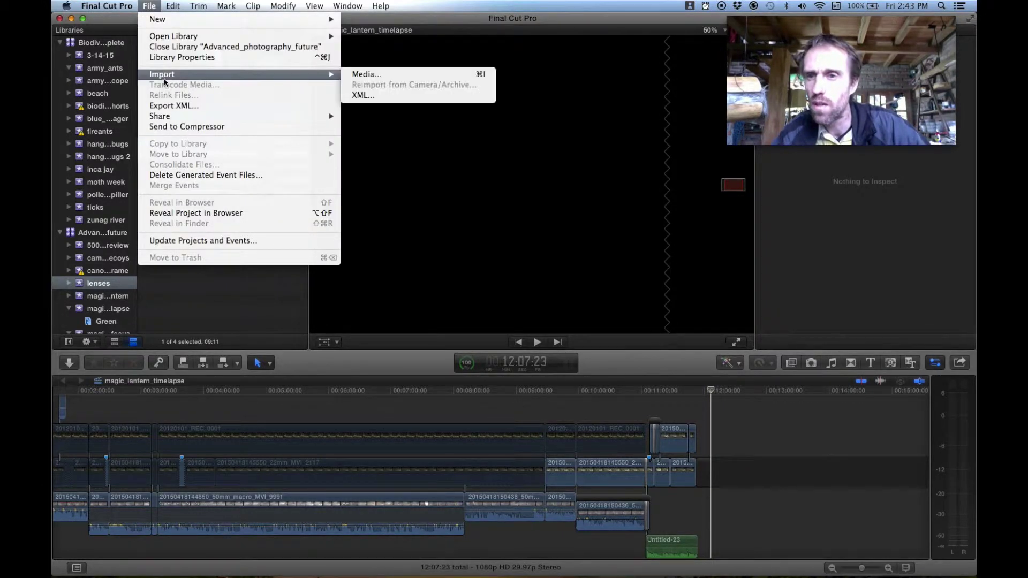
mouse_move(108, 6)
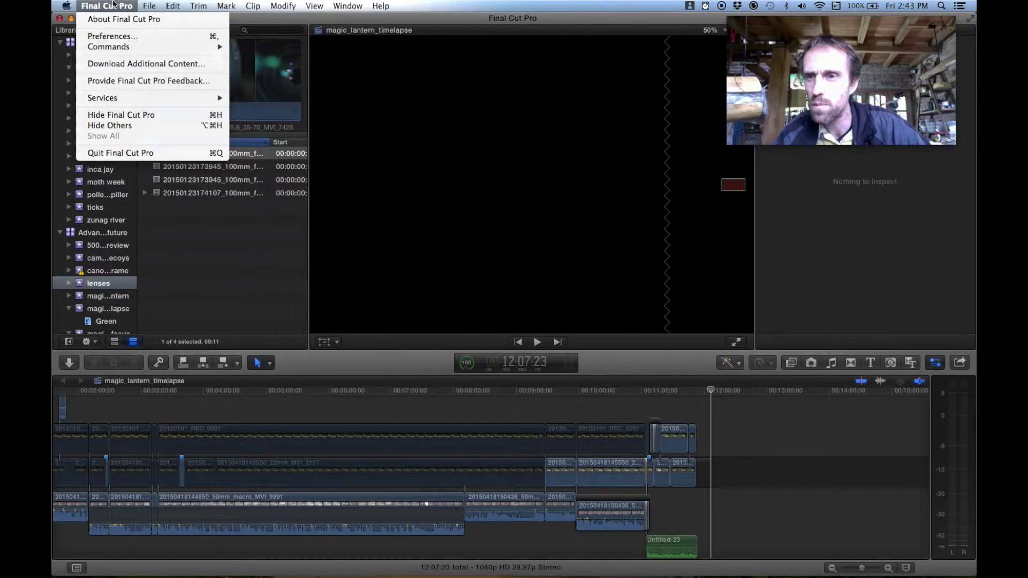
left_click(113, 36)
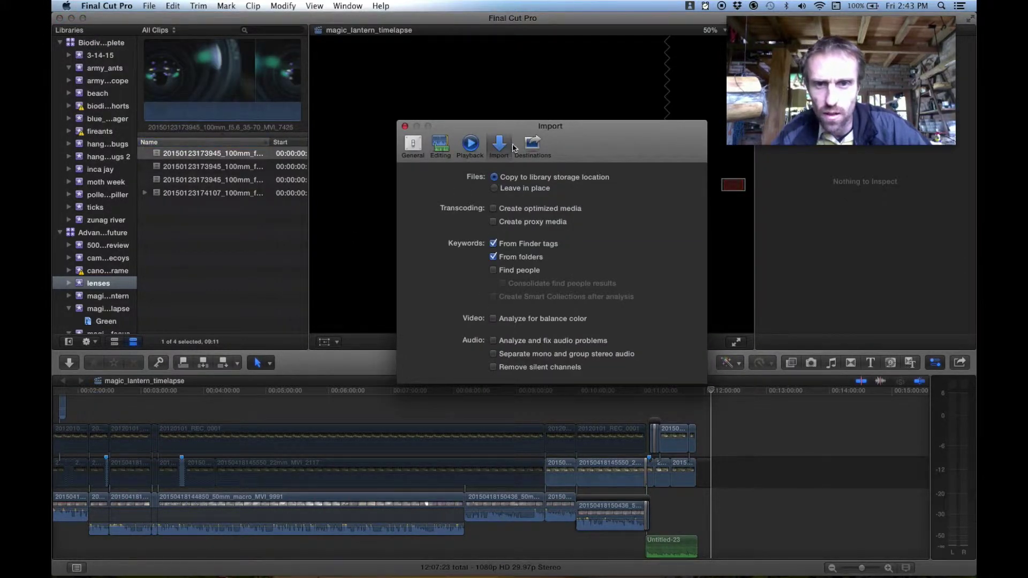
left_click(495, 190)
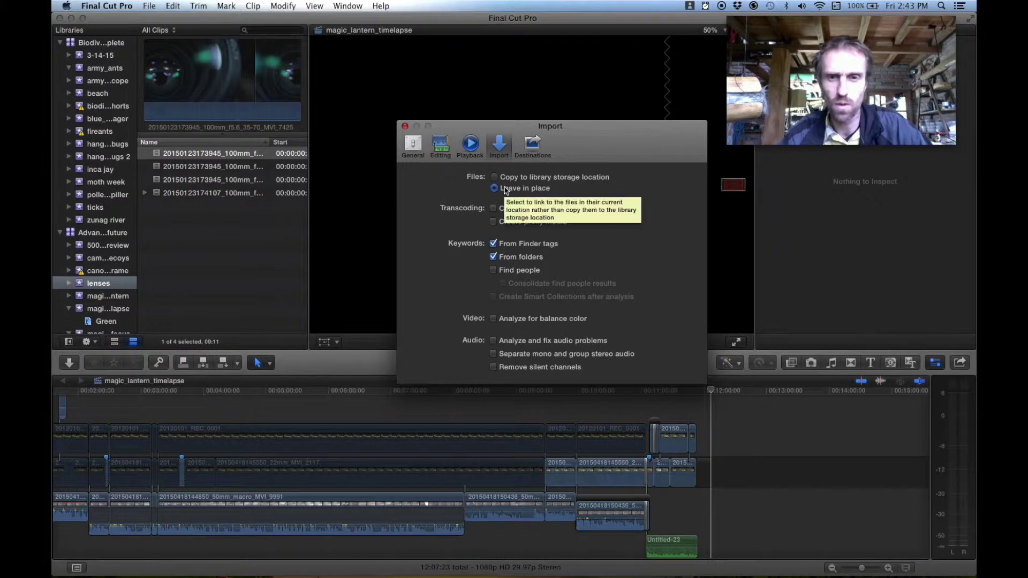
left_click(406, 128)
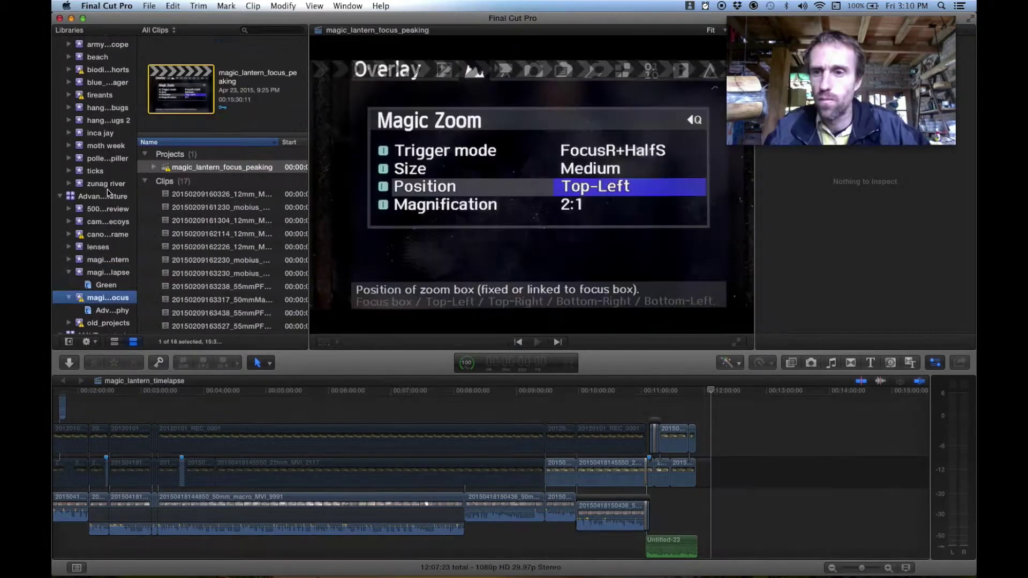
Select the Advanced_photography_future library and bring up its shortcut menu.
left_click(99, 195)
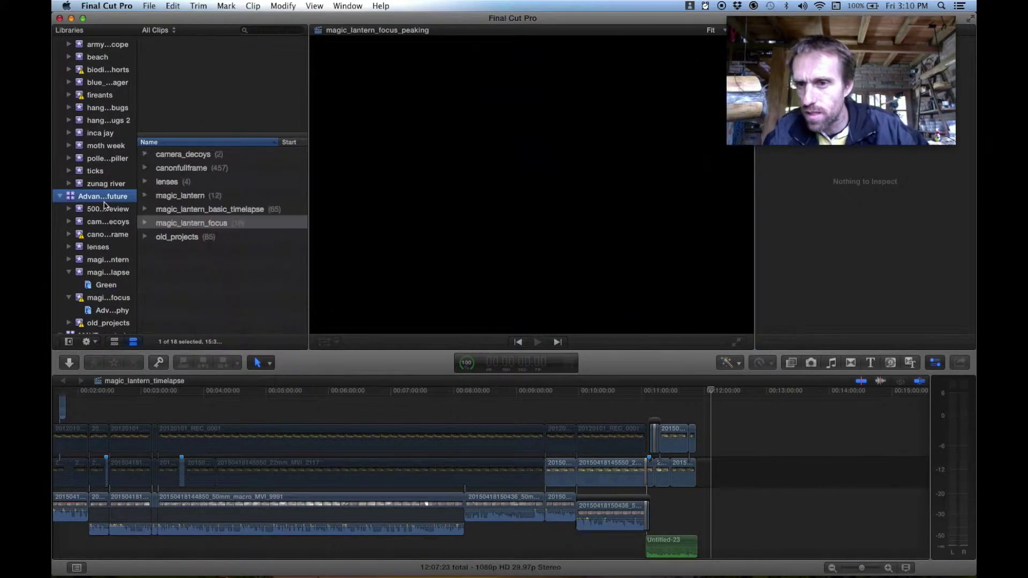
right_click(107, 198)
Create a new event named timelapse_demo with a new 1080p HD 30p project.
left_click(130, 199)
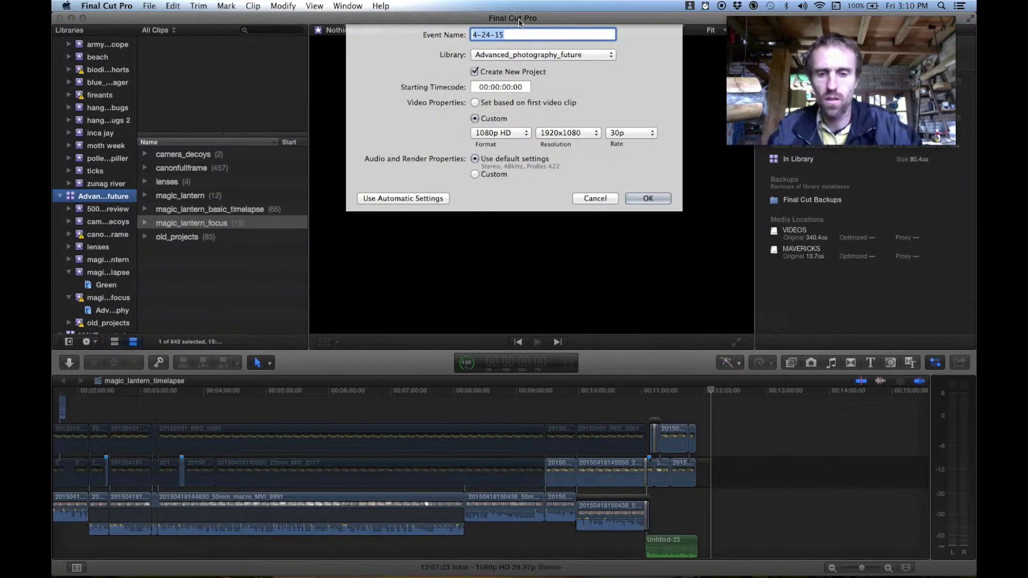
type("time")
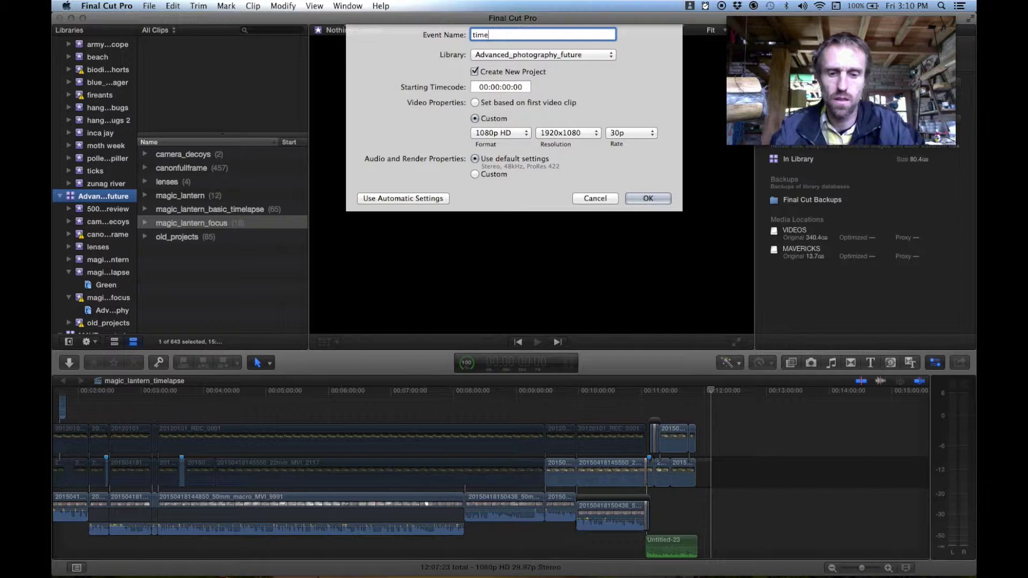
type("lapse_demo")
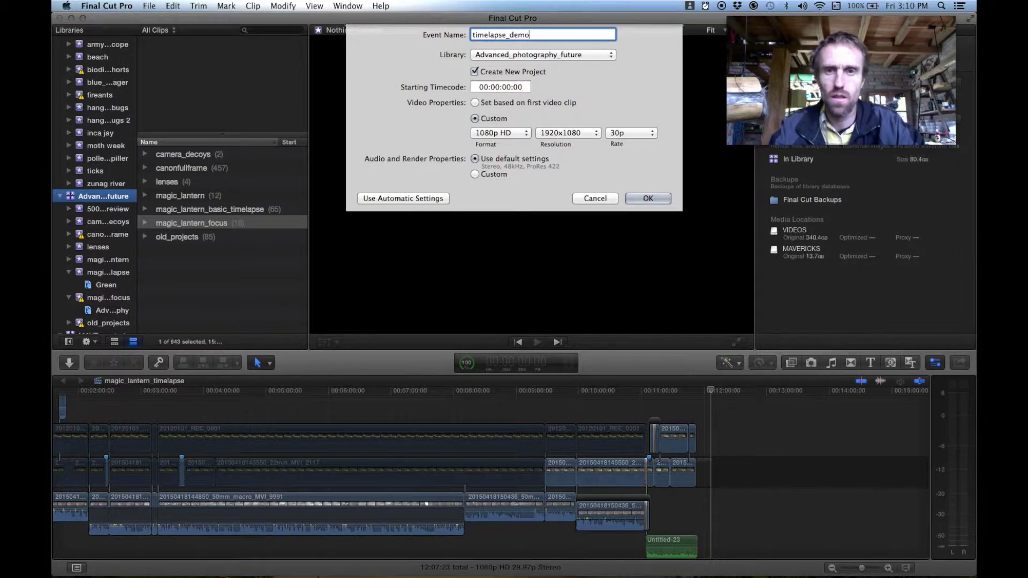
key("Return")
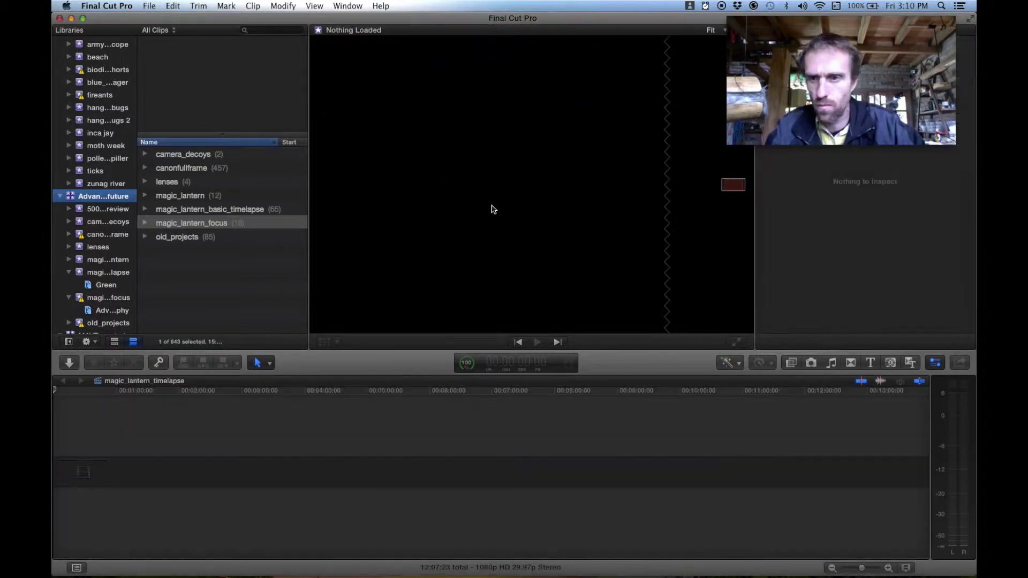
scroll(96, 238, "down", 5)
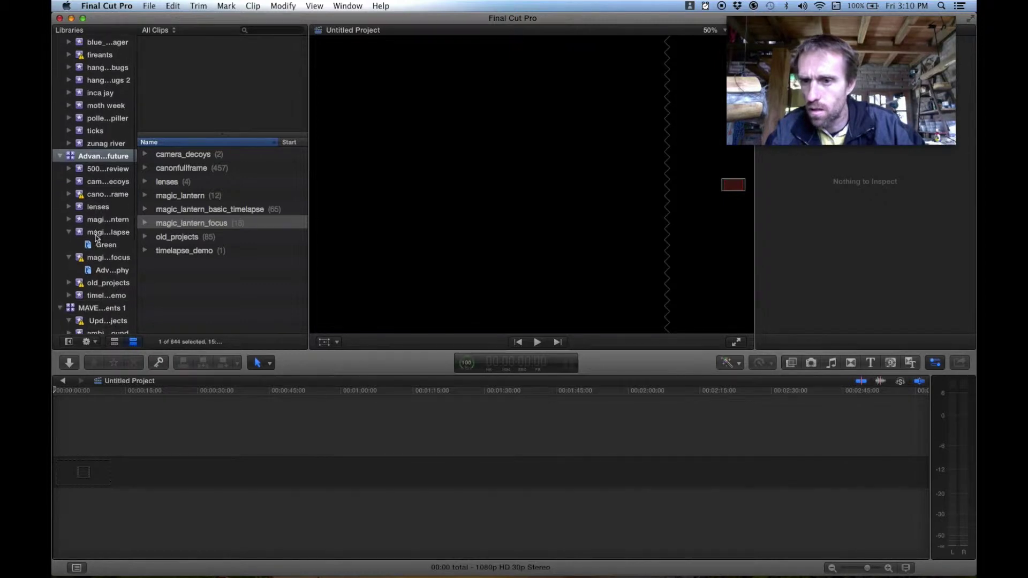
Select the timelapse_demo event and open the river time-lapse image folder in Finder.
left_click(107, 274)
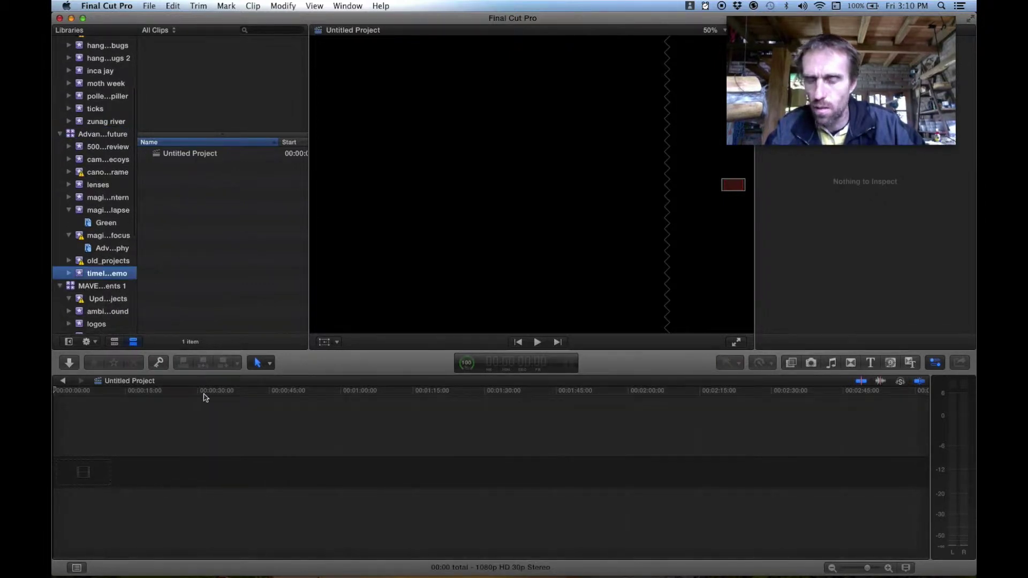
key("super+Tab")
key("super+Tab")
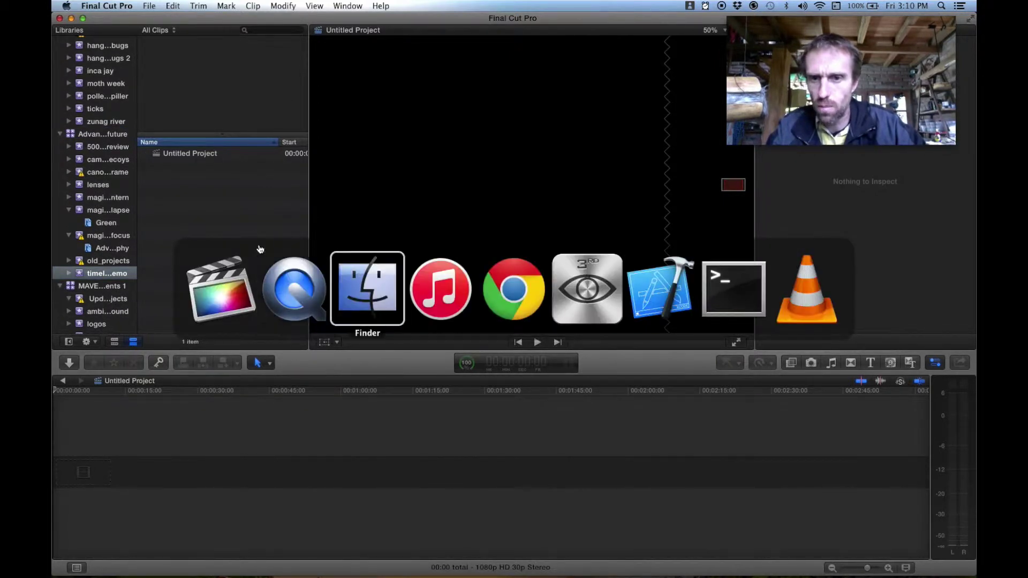
mouse_move(227, 552)
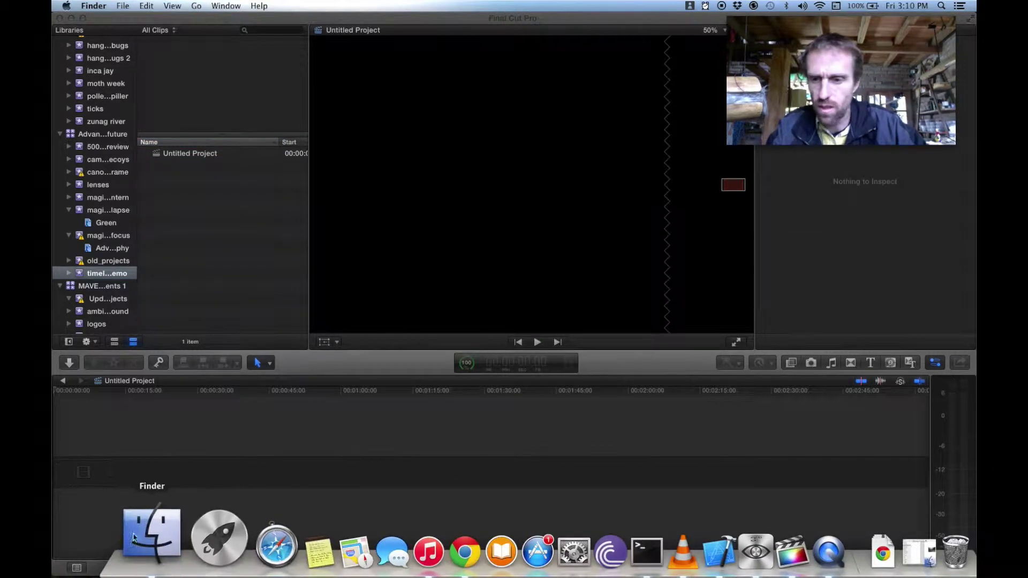
left_click(150, 539)
Select all 2,906 JPG stills and drag them into the timelapse_demo event, confirming the import.
left_click(699, 175)
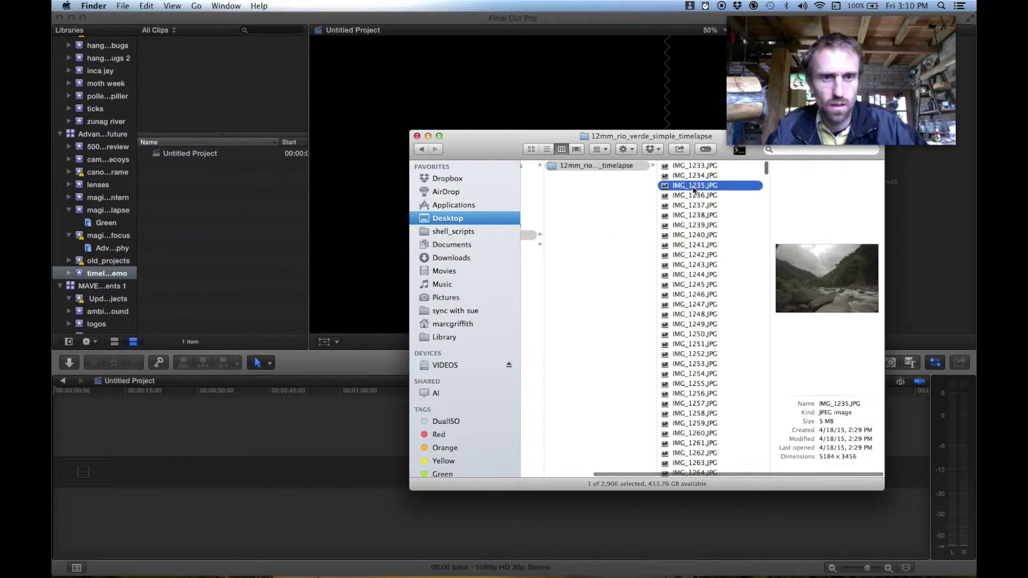
key("super+a")
left_click_drag(700, 172, 200, 178)
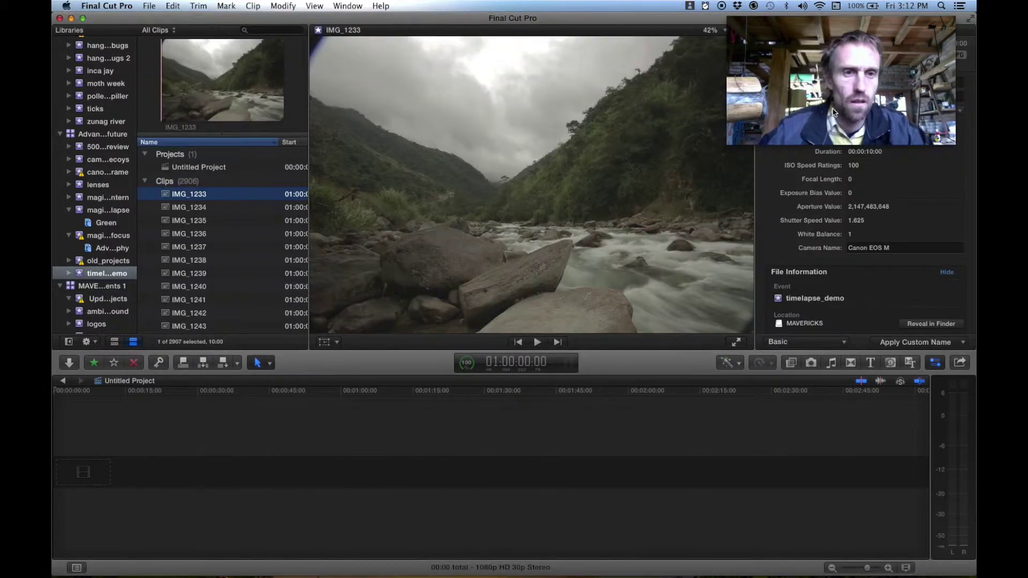
left_click(822, 120)
Back in Final Cut Pro, click IMG_1233 and select all 2,906 stills in timelapse_demo.
left_click_drag(822, 120, 667, 142)
scroll(214, 241, "down", 2)
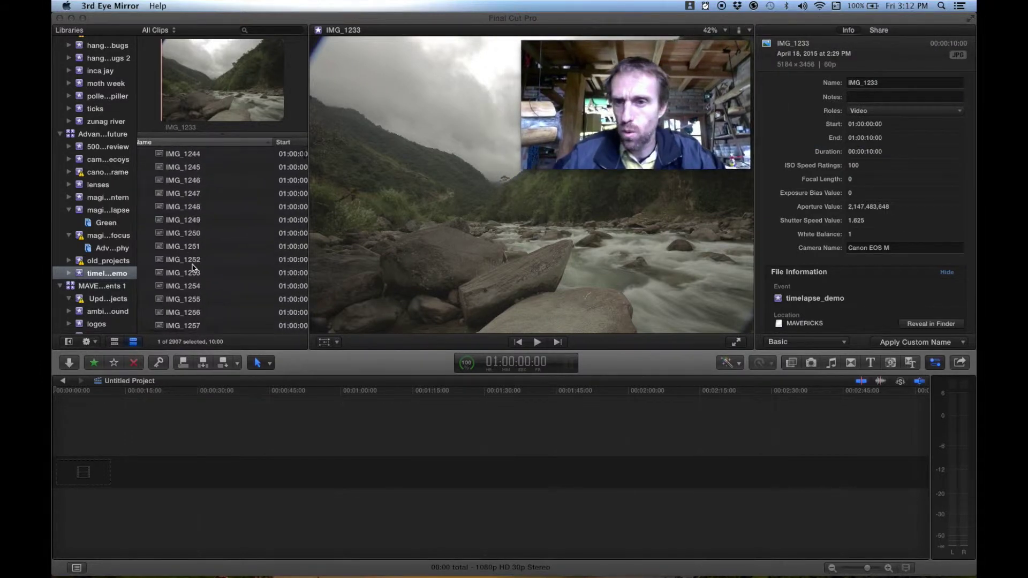
left_click(170, 271)
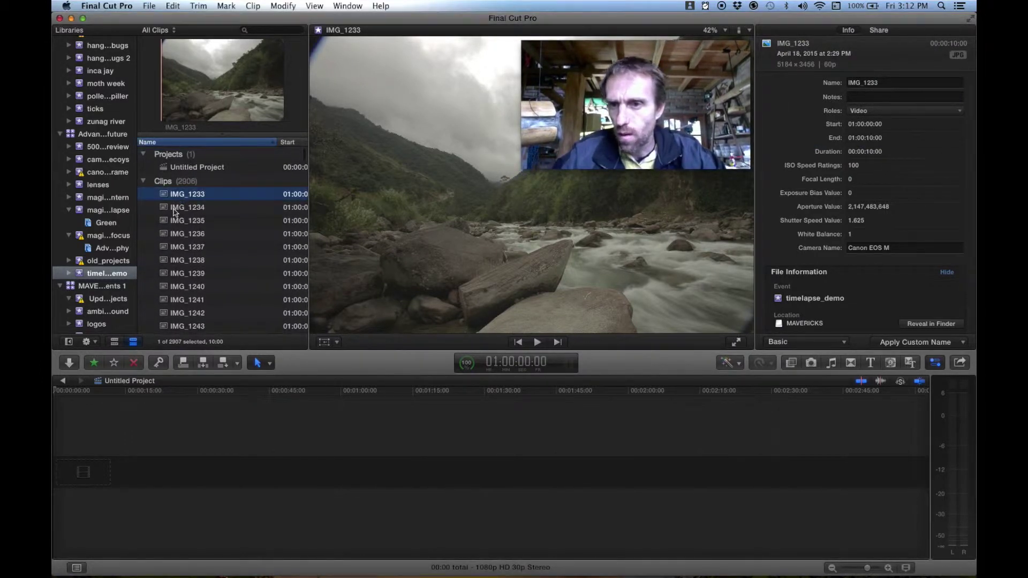
left_click(182, 204)
left_click(182, 197)
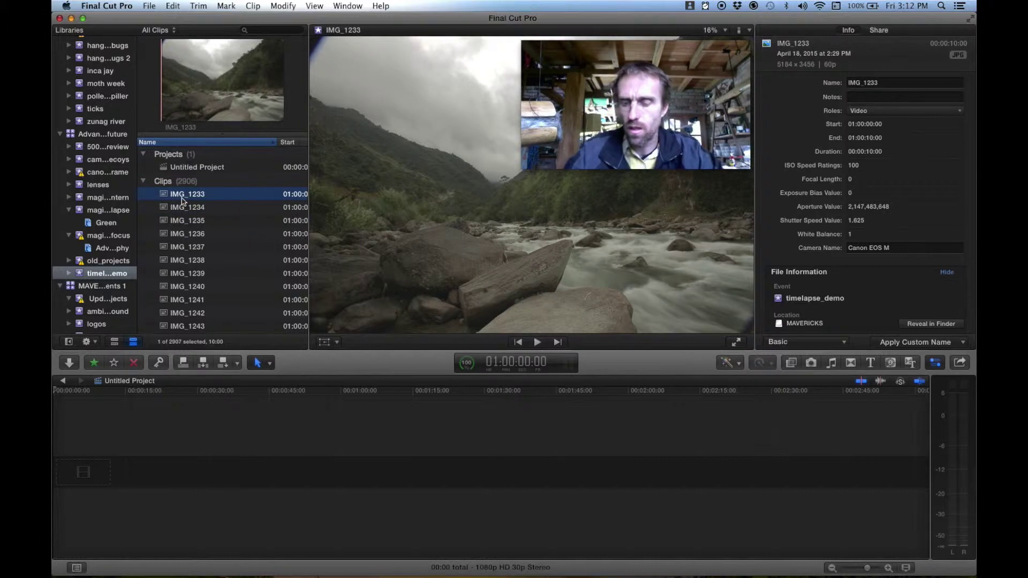
key("super+a")
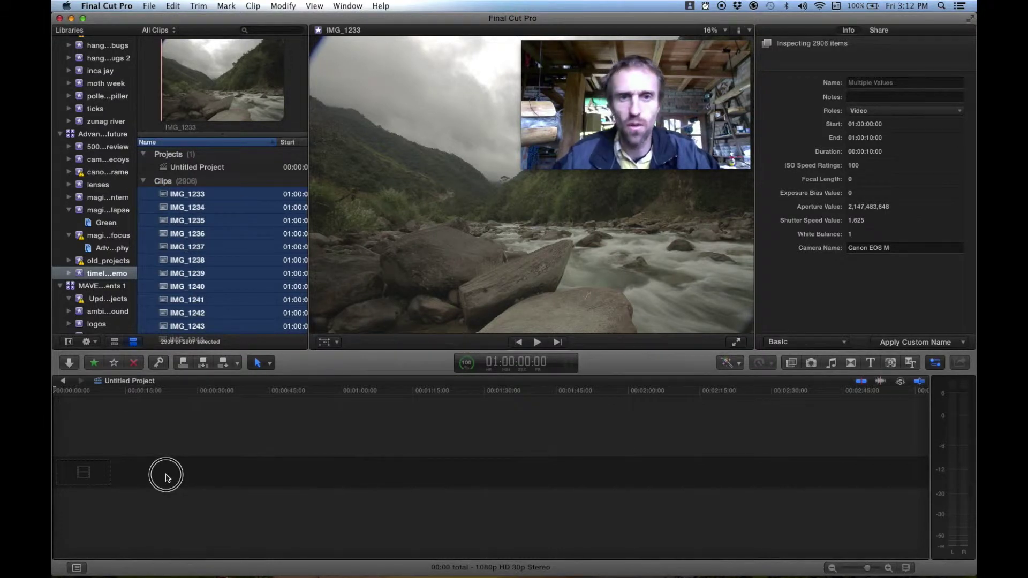
Drag all 2,906 stills into the empty Untitled Project timeline, then begin a duration change with Ctrl+D.
left_click_drag(166, 476, 167, 476)
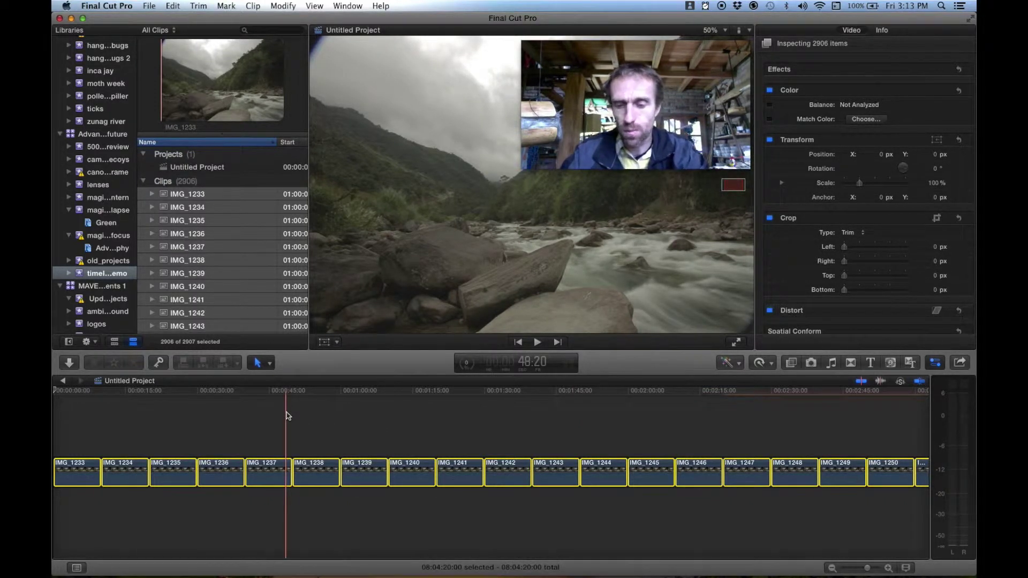
key("ctrl+d")
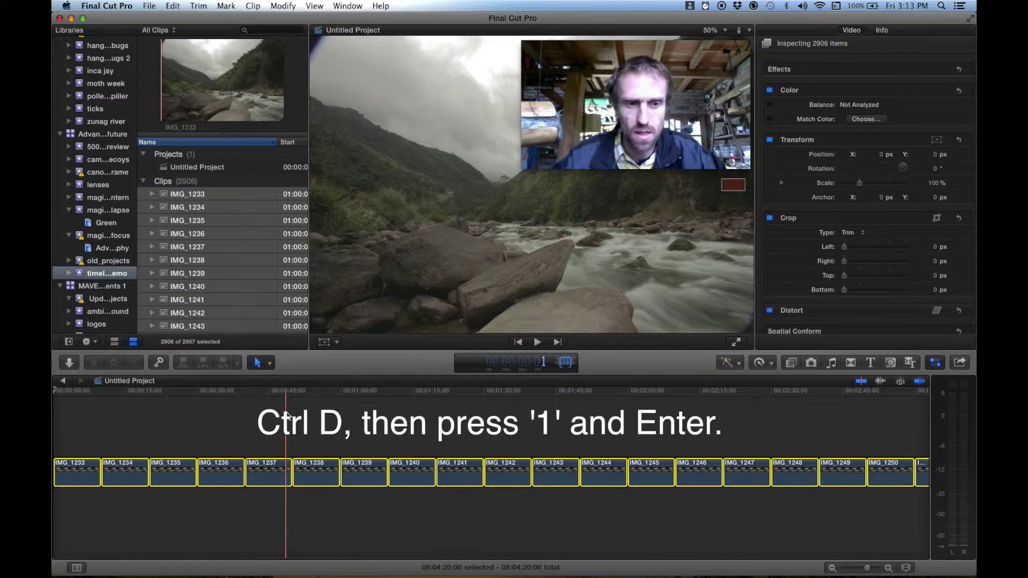
Set every still's duration to 1 frame, bringing the project to 01:36:26.
key("Return")
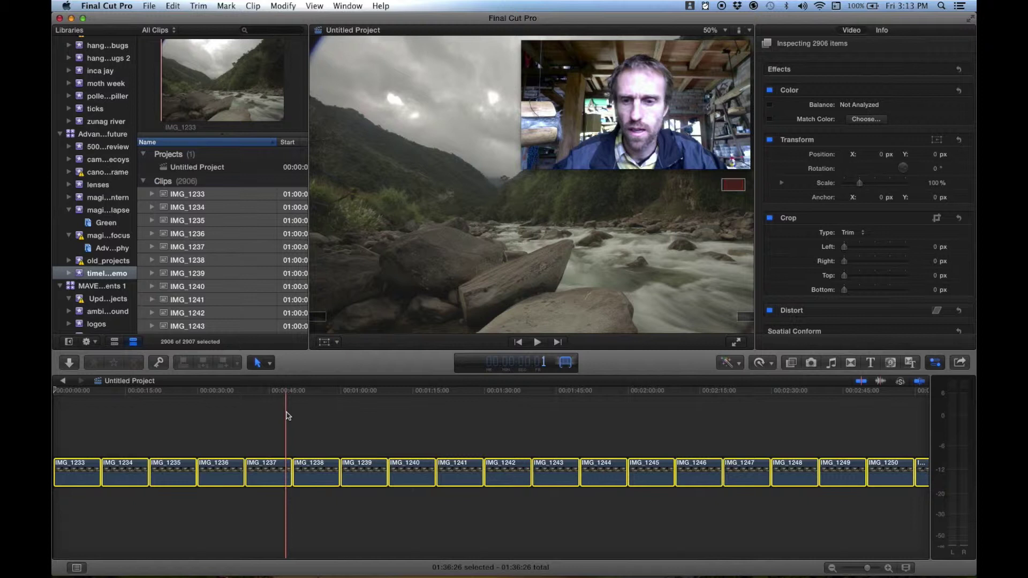
key("ctrl+d")
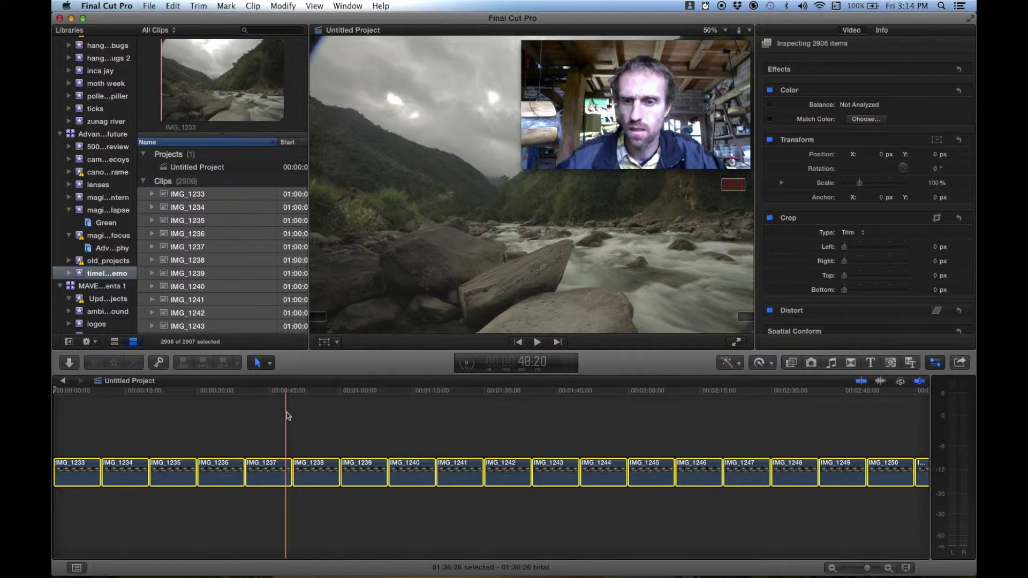
key("Return")
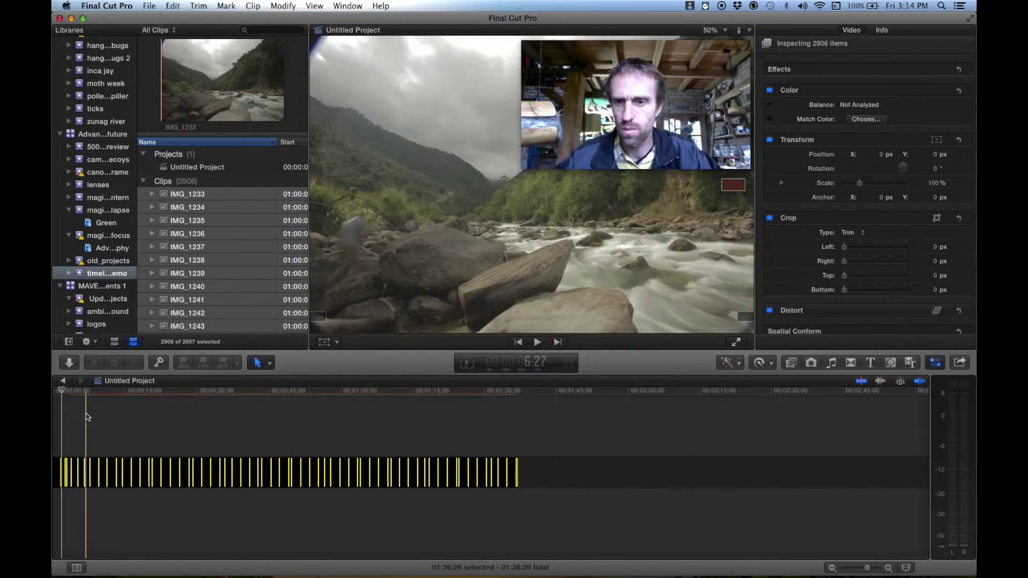
Place the playhead in the sequence, play it, and zoom the timeline in with Cmd+=.
left_click(219, 451)
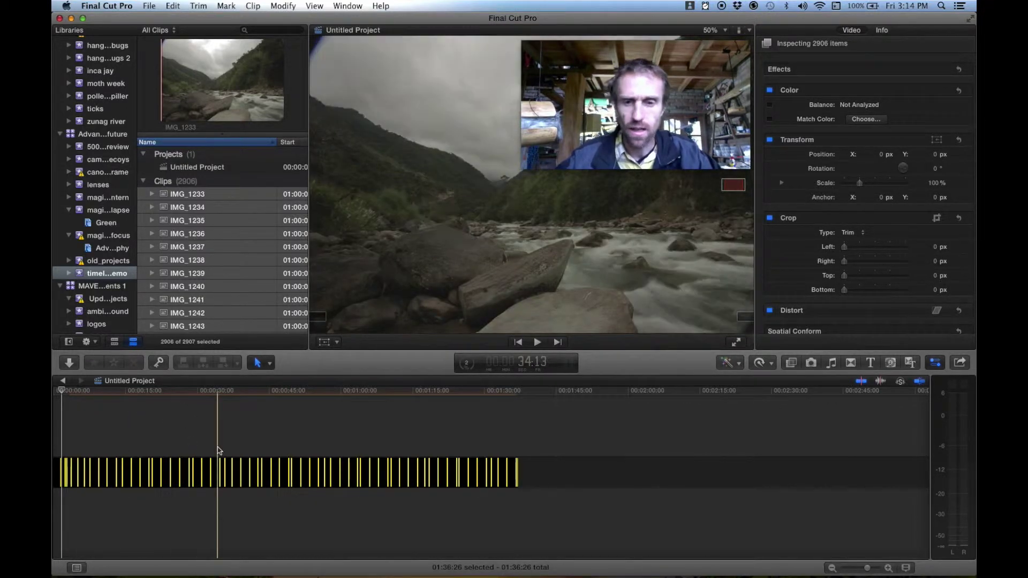
key("space")
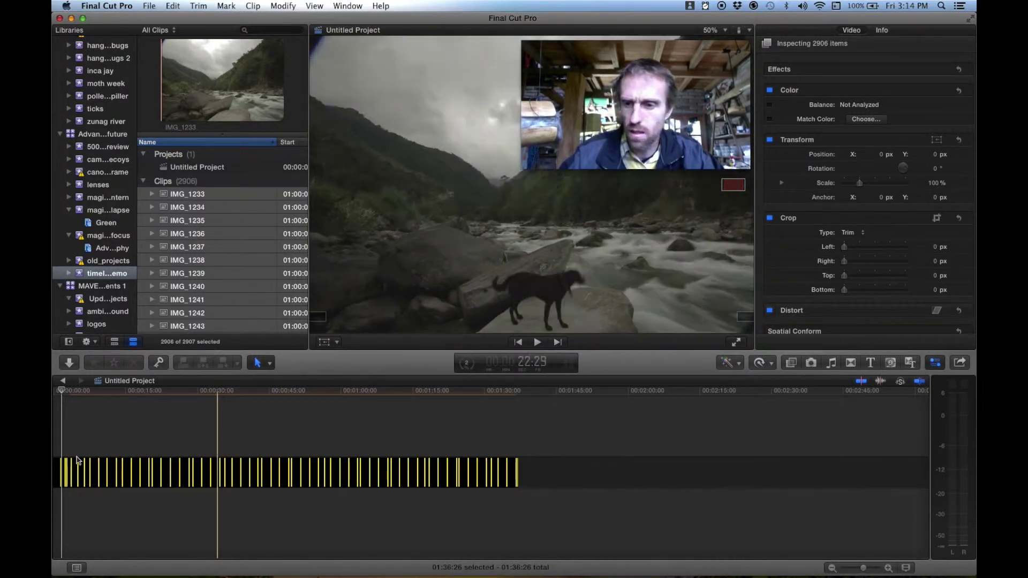
key("super+equal")
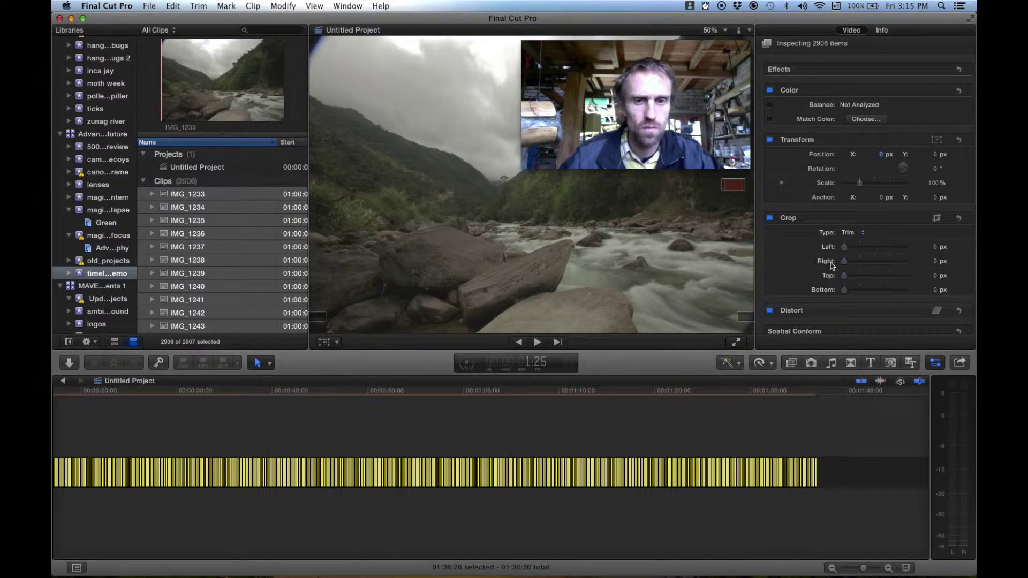
scroll(857, 275, "down", 3)
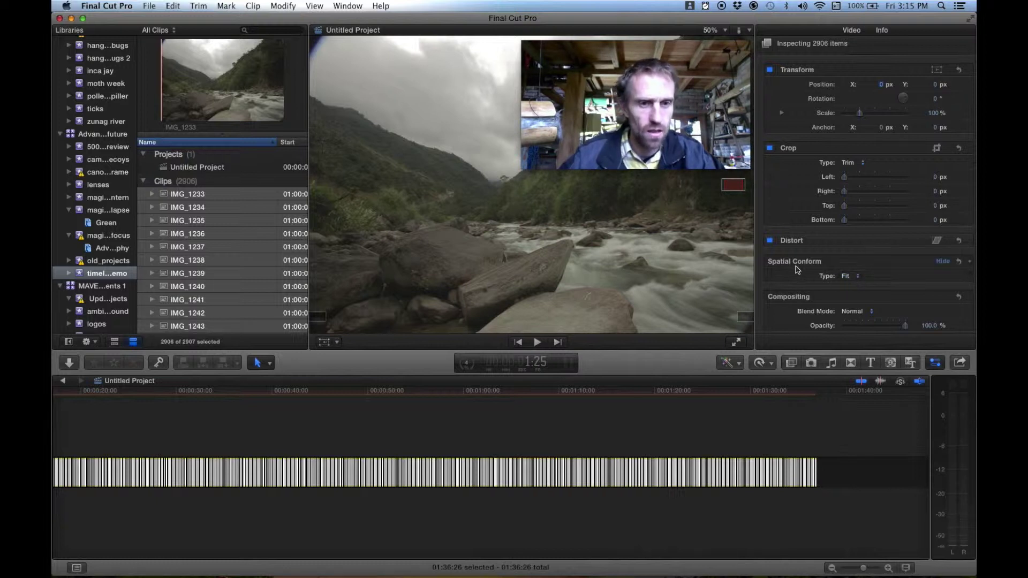
Change the stills' Spatial Conform type from Fit to Fill.
left_click(855, 281)
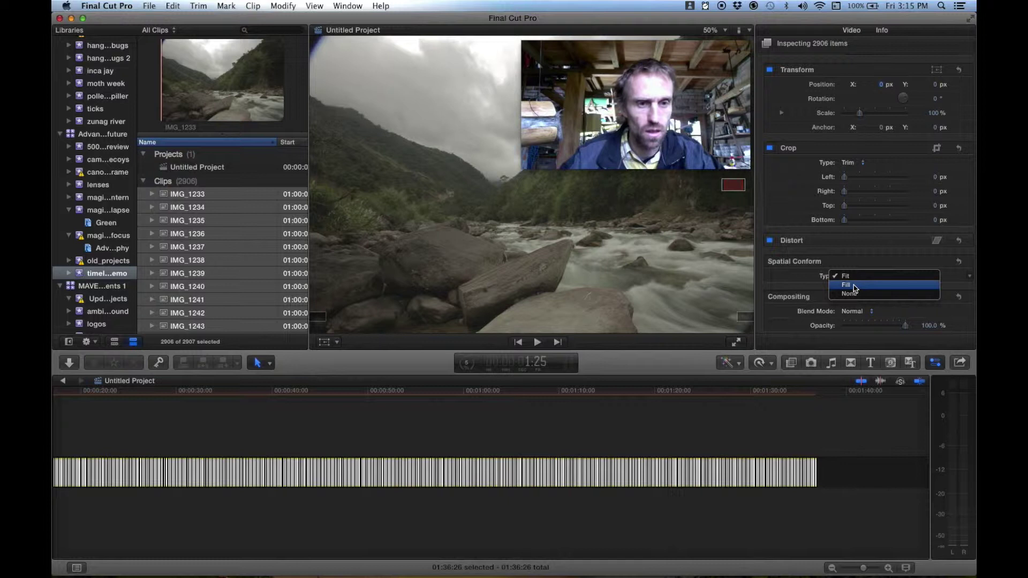
left_click(855, 286)
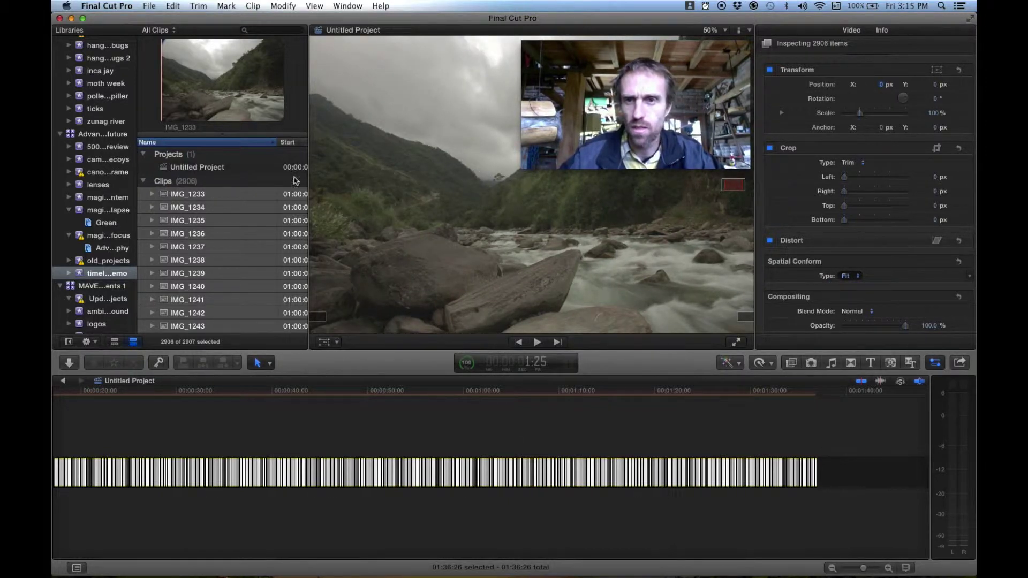
Set the viewer zoom to Fit so the whole frame shows at 42%.
left_click(726, 28)
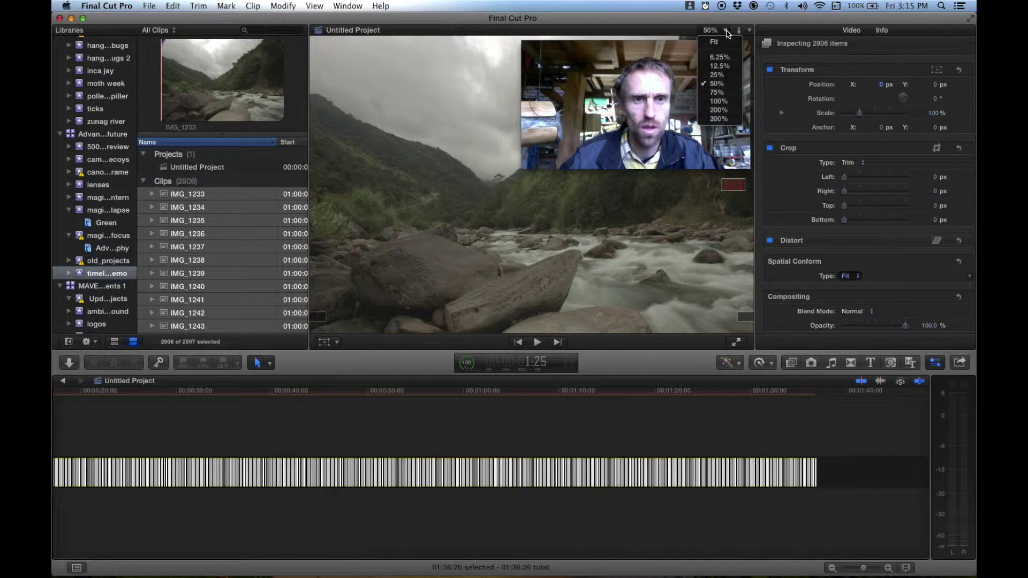
key("Escape")
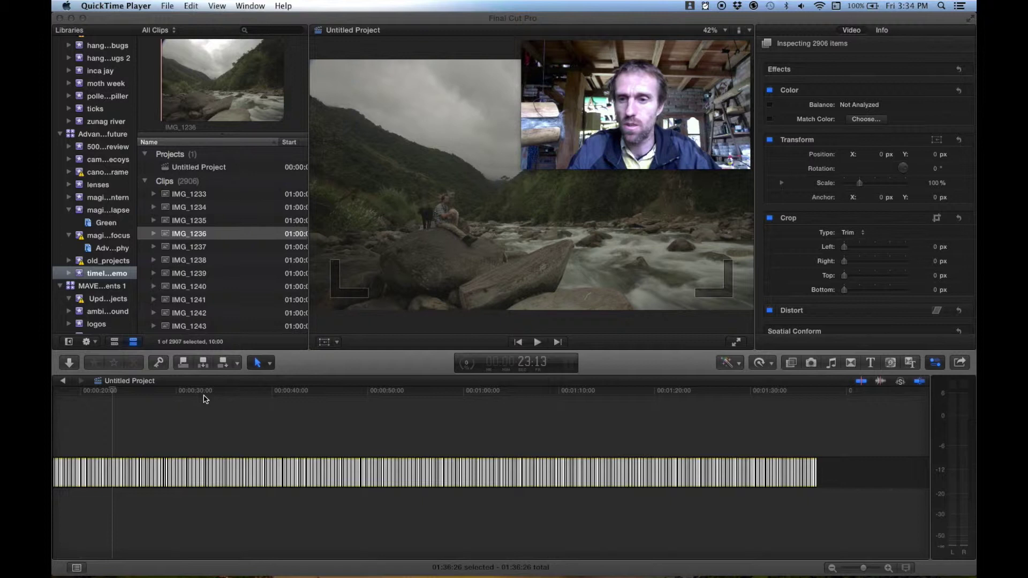
left_click(118, 390)
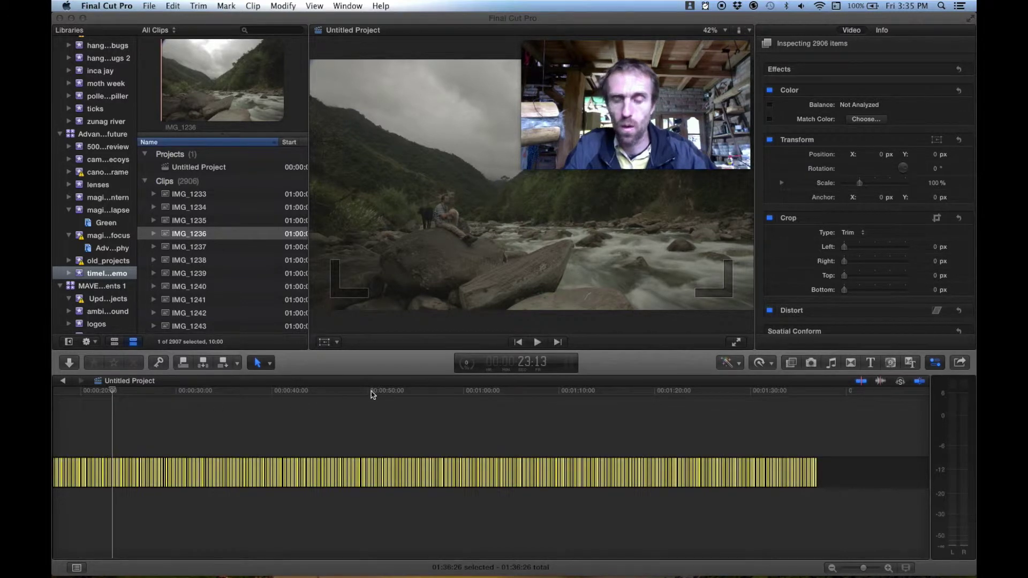
left_click(149, 390)
key("space")
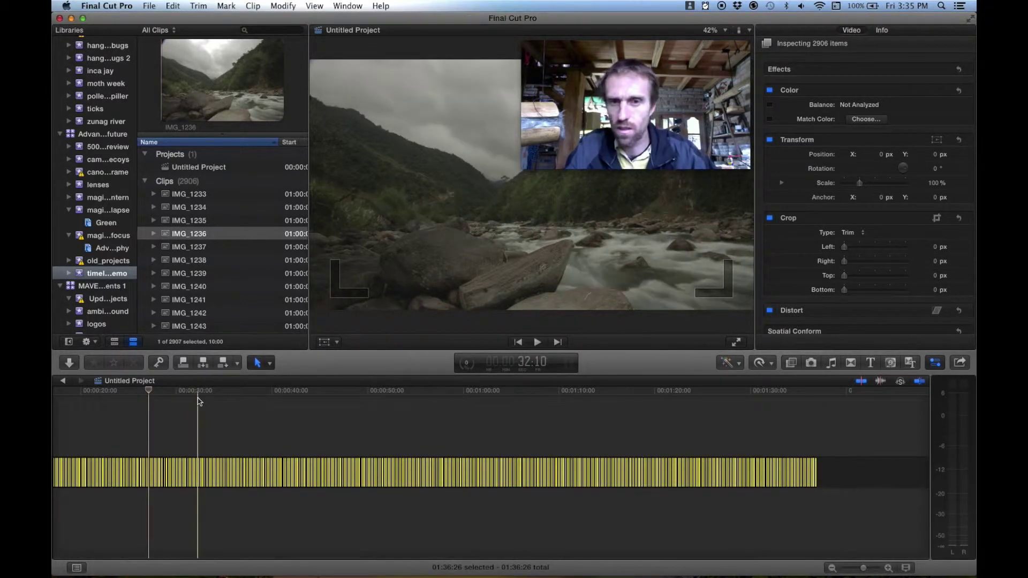
left_click(615, 130)
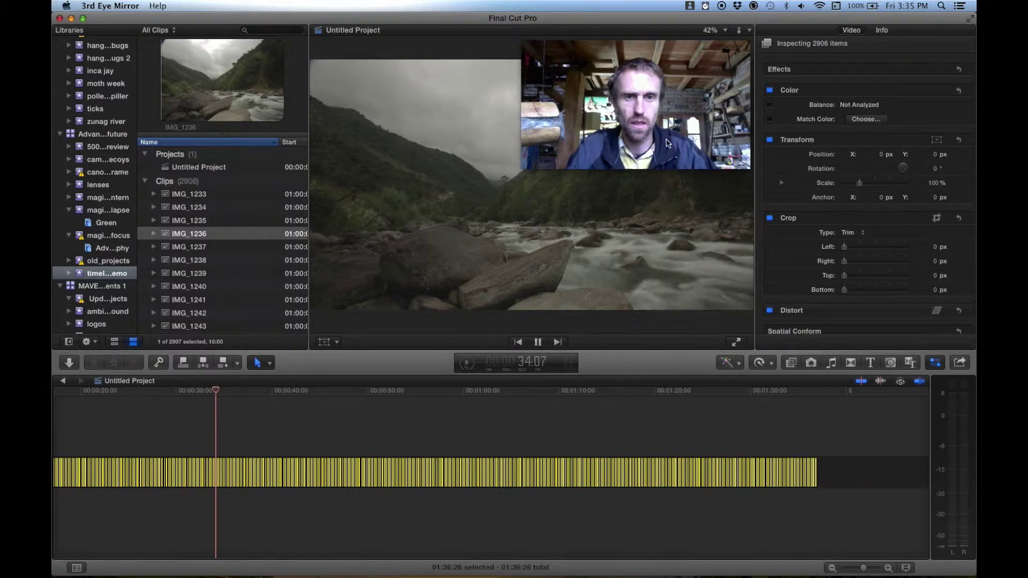
left_click(725, 104)
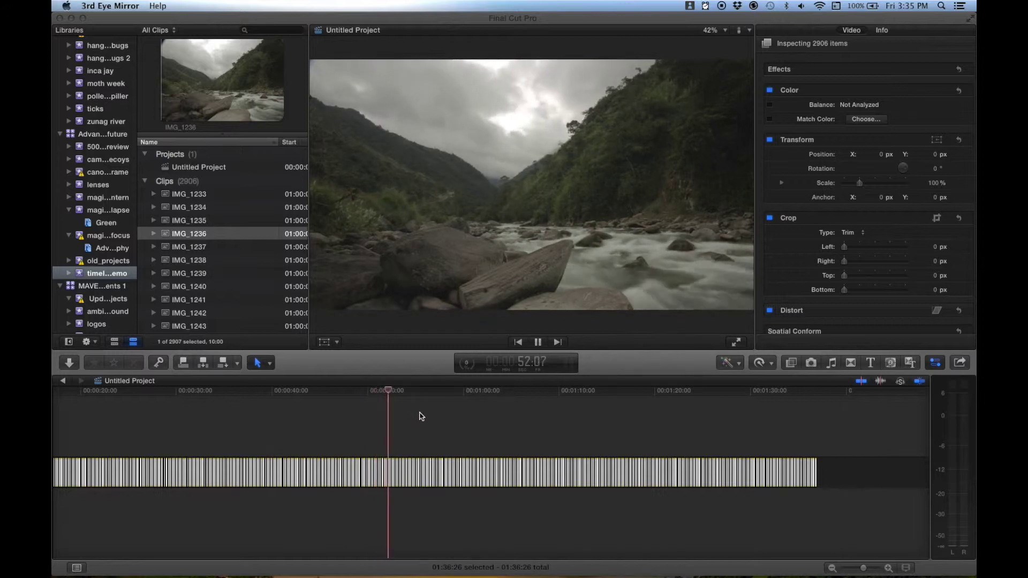
left_click(402, 392)
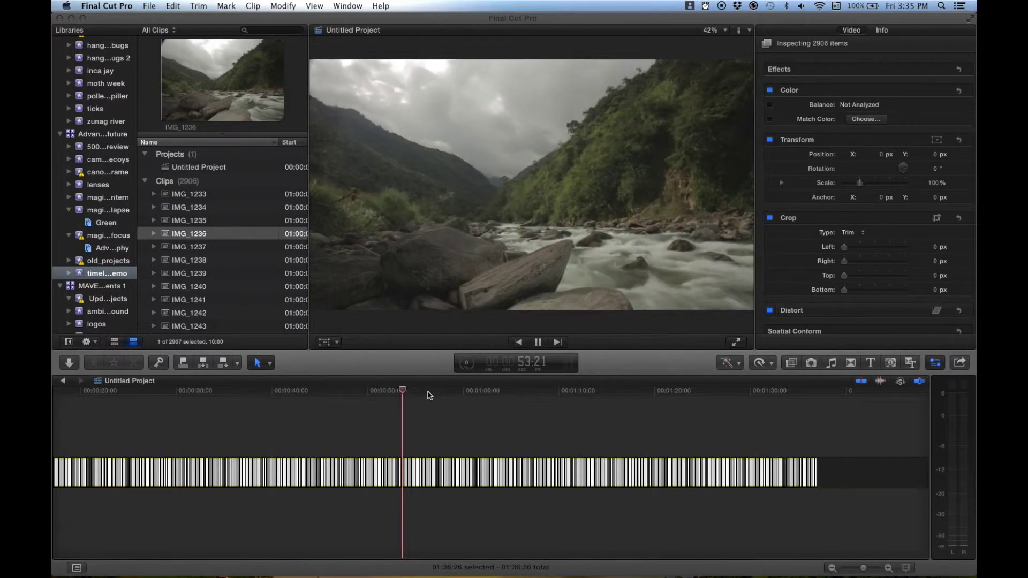
key("super+a")
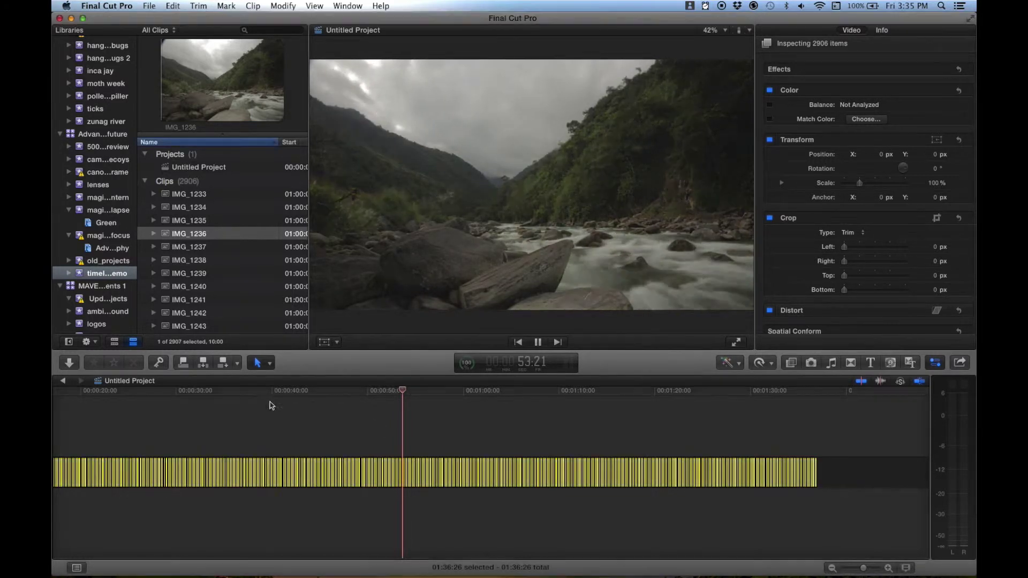
left_click(266, 390)
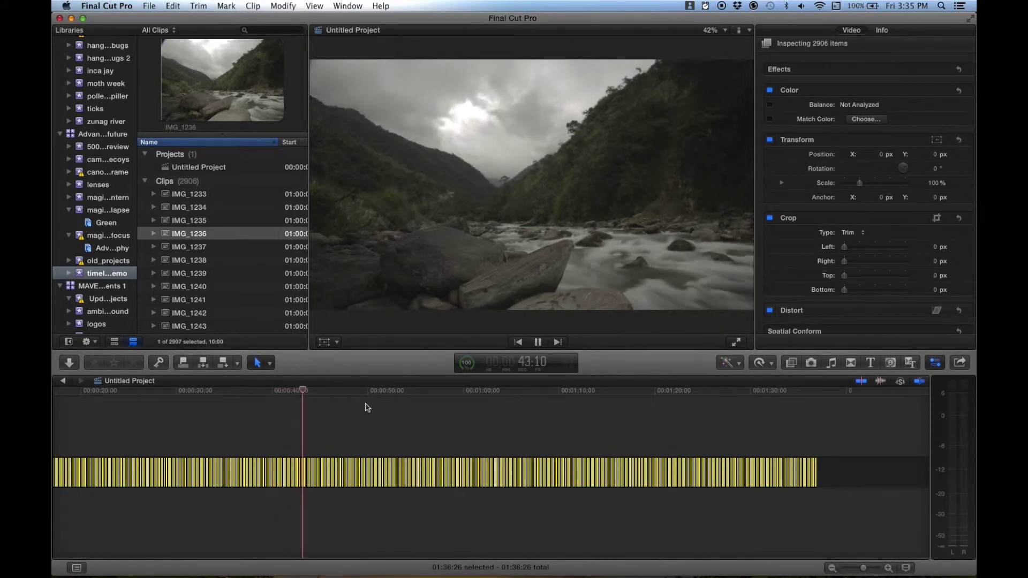
left_click(441, 394)
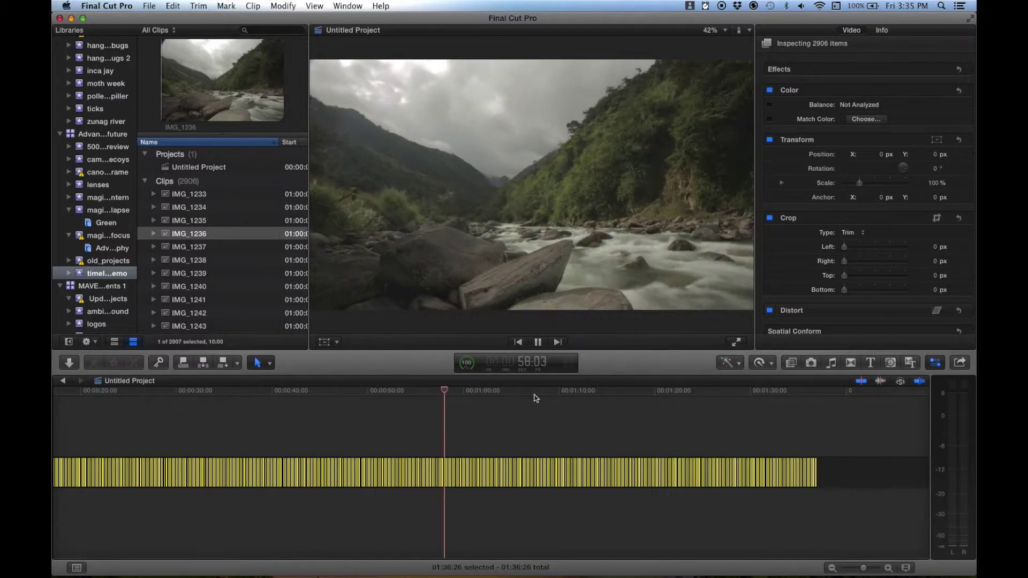
left_click(172, 399)
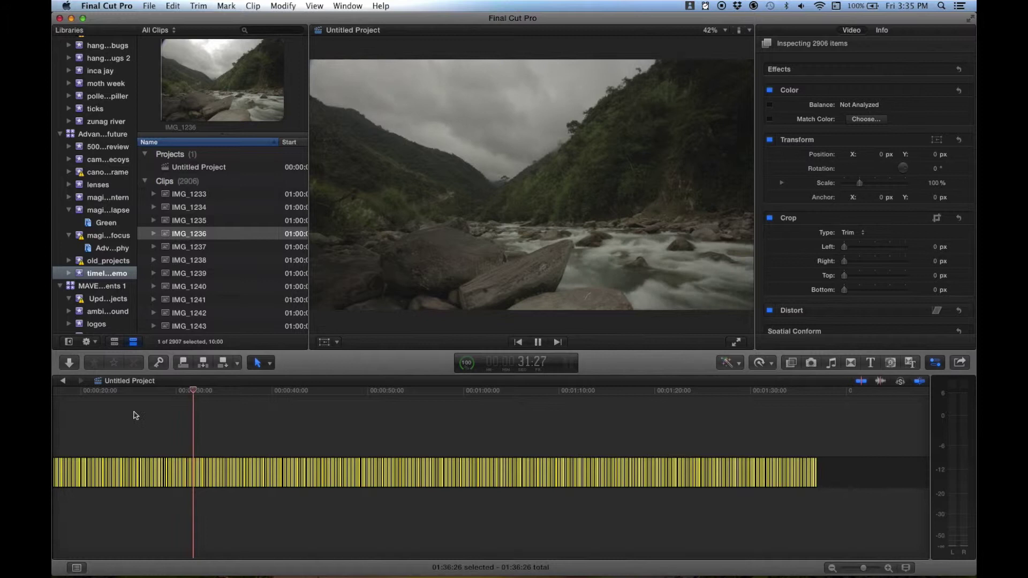
left_click(96, 395)
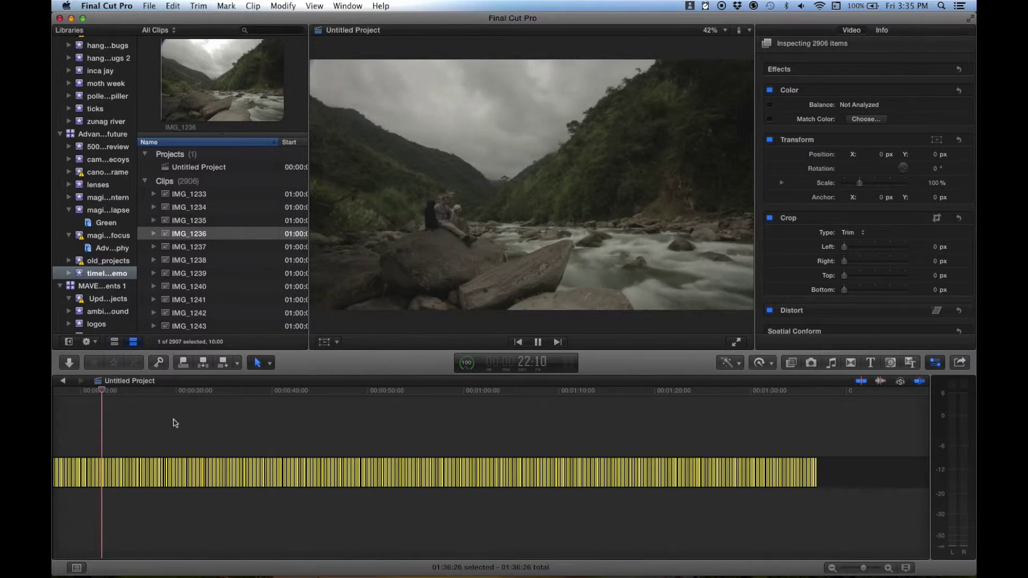
key("space")
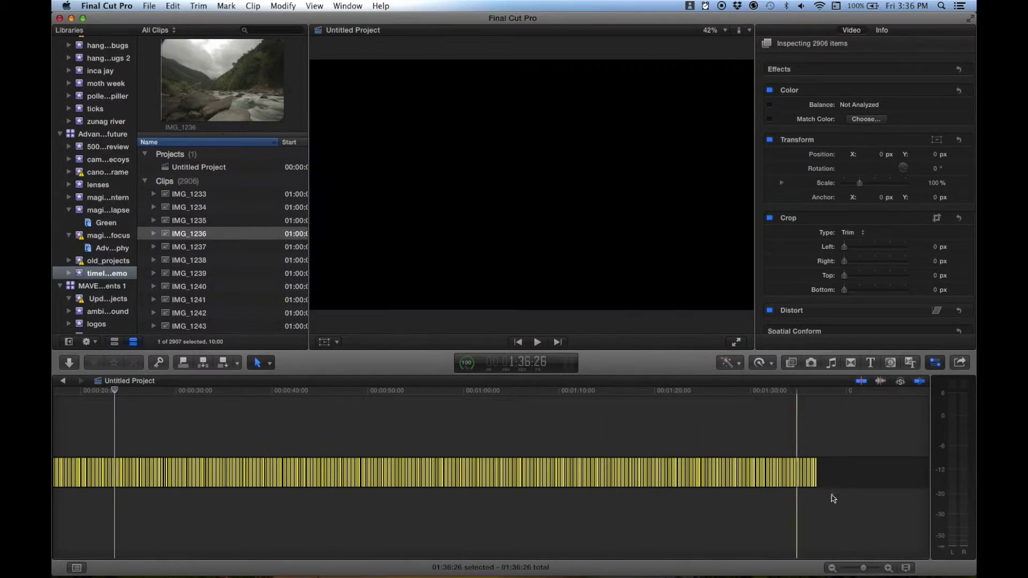
left_click(832, 474)
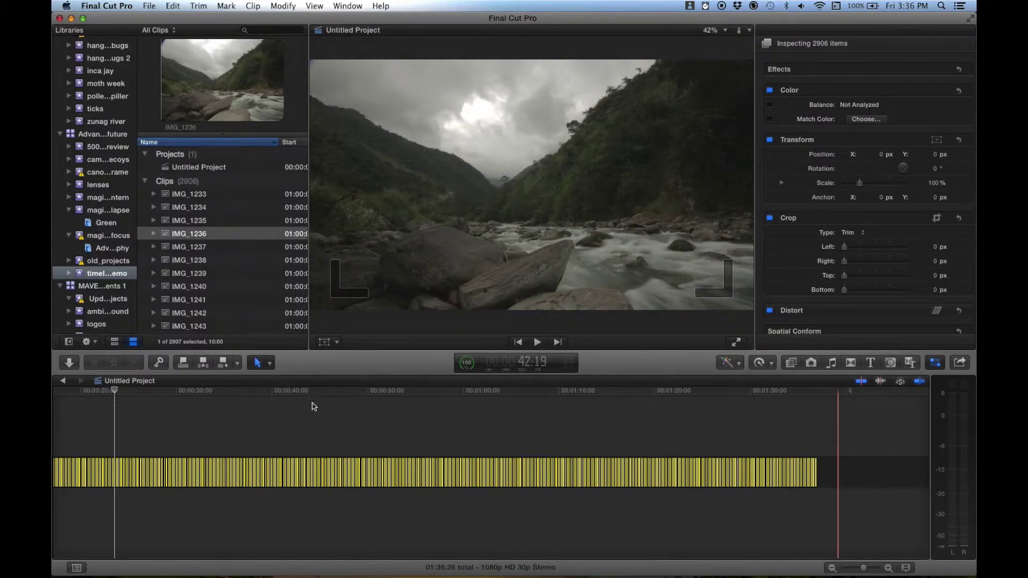
Park the playhead near 43 s, check the Master File settings (Apple ProRes 422, 1920 x 1080), then cancel.
left_click(308, 419)
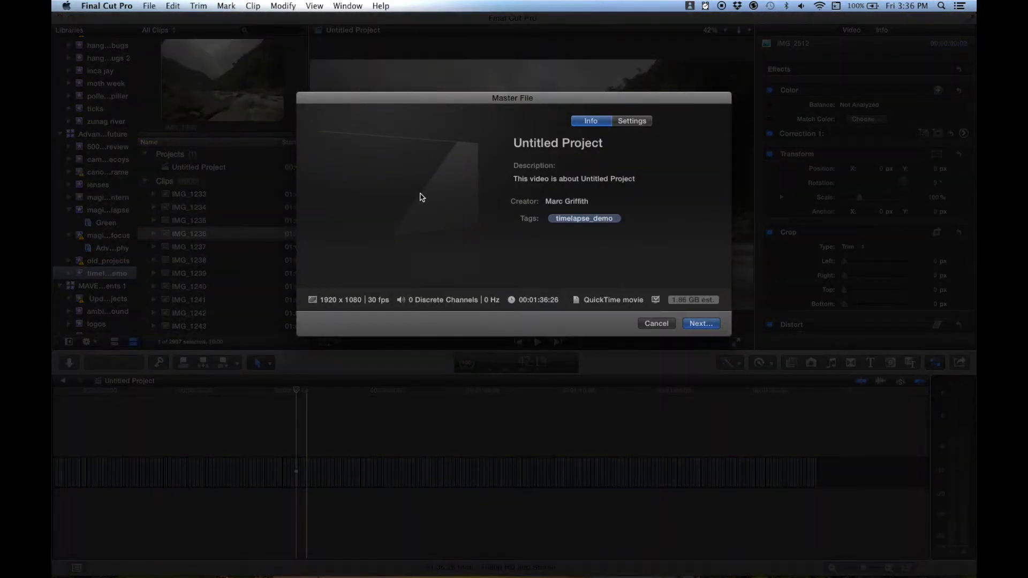
left_click(634, 122)
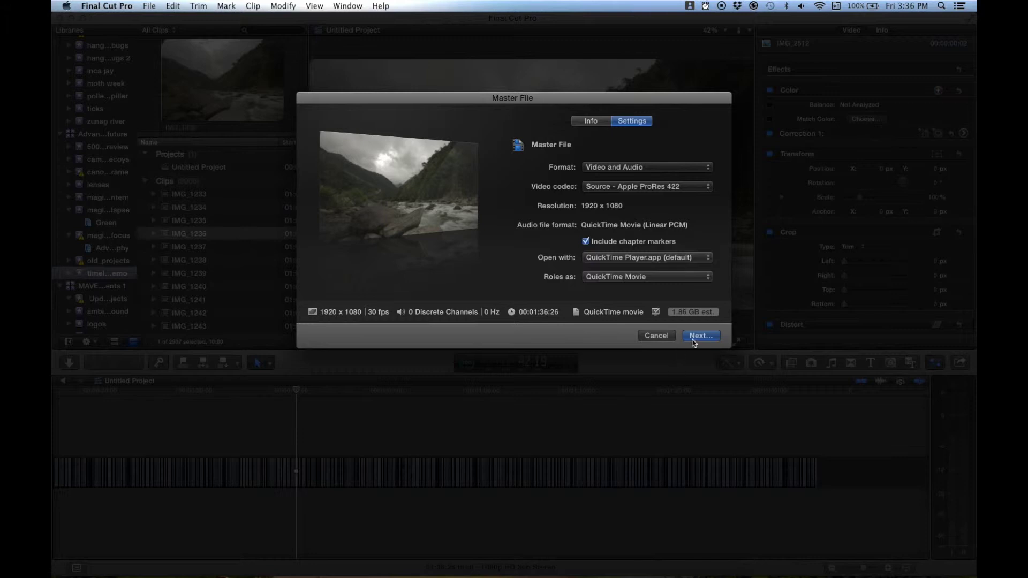
left_click(653, 338)
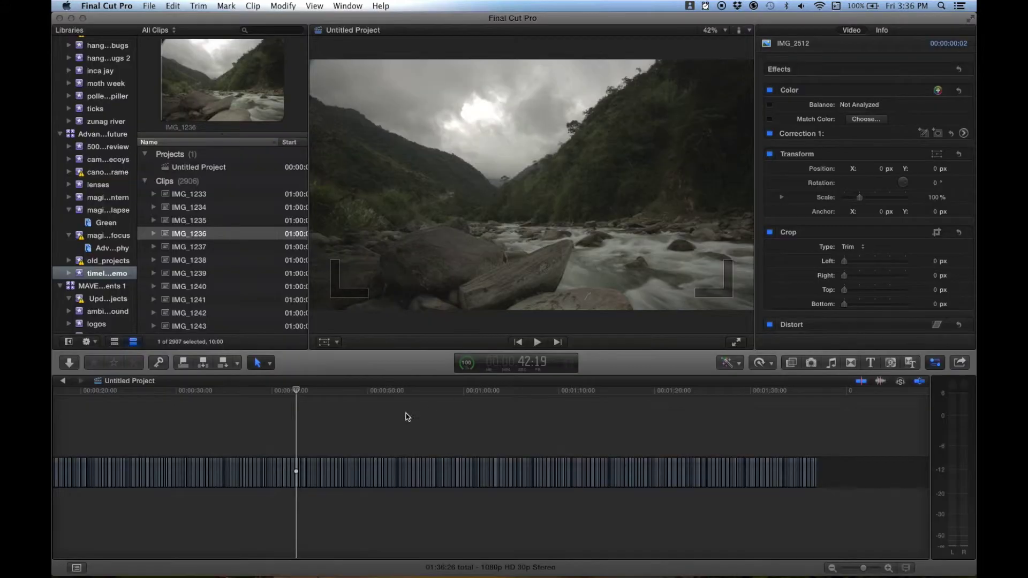
Select all the stills in the Untitled Project timeline.
left_click(840, 471)
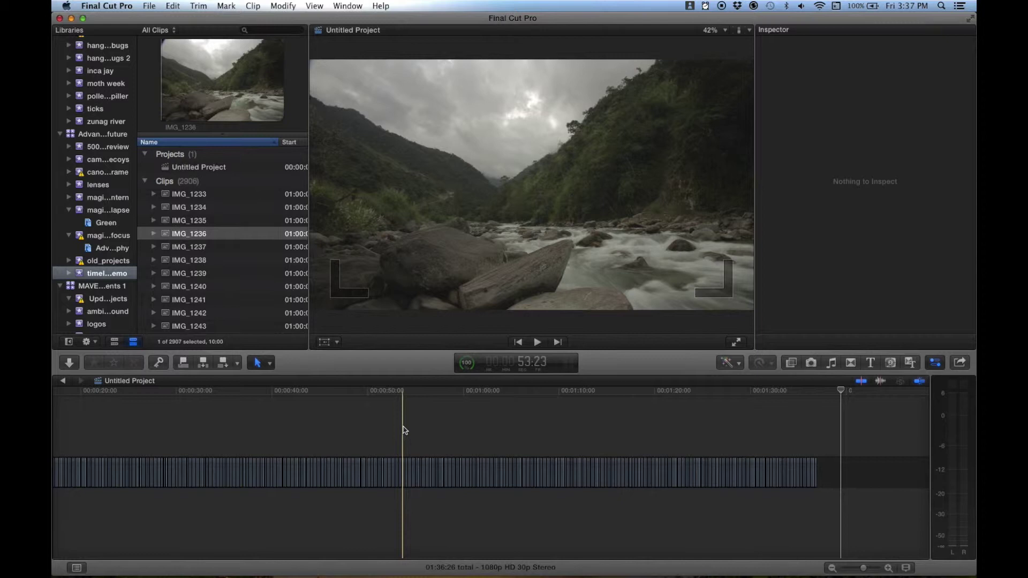
key("q")
key("super+a")
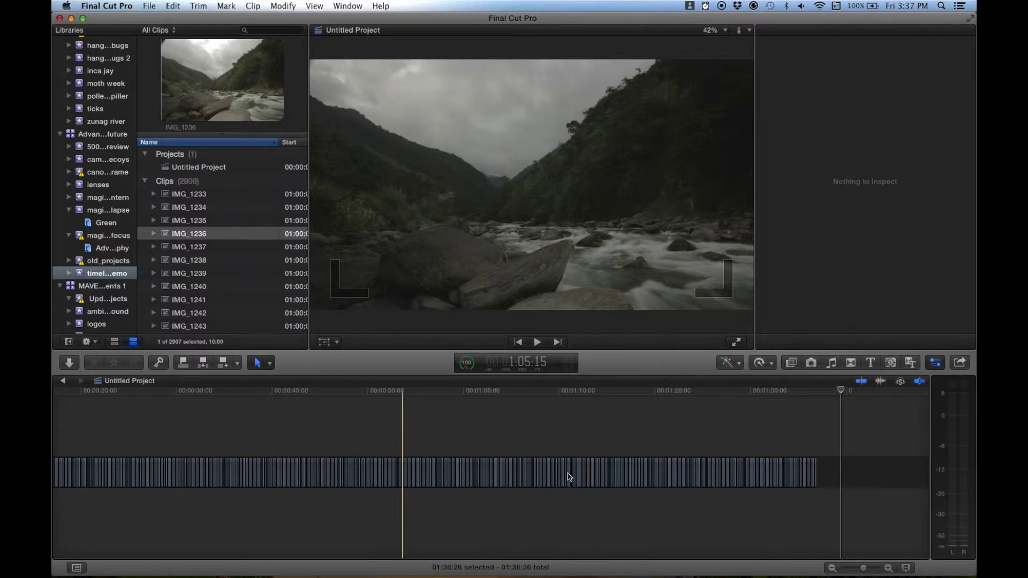
key("super+4")
left_click(452, 454)
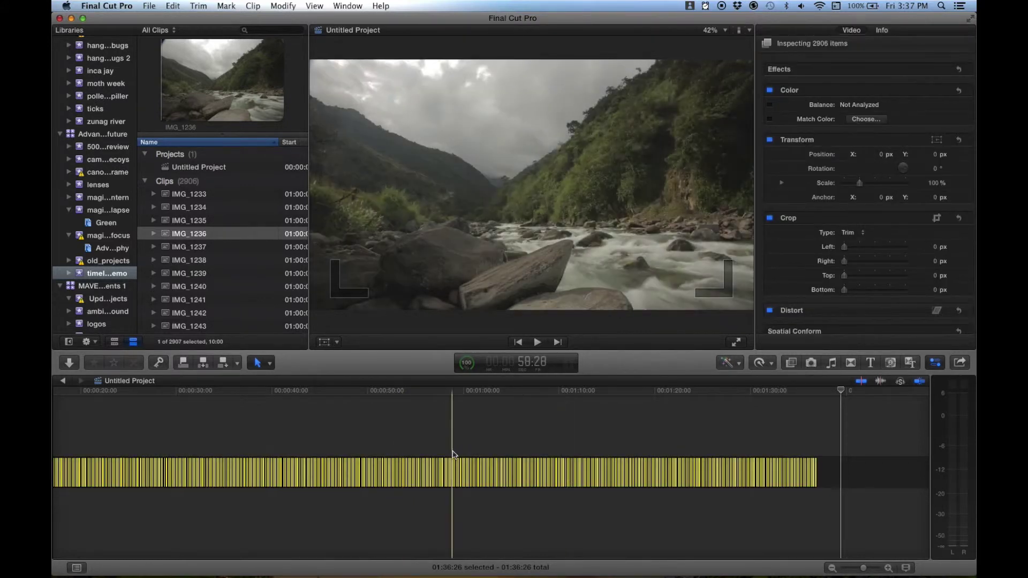
Nest the selected stills into a new compound clip named timelapse_demo.
right_click(441, 479)
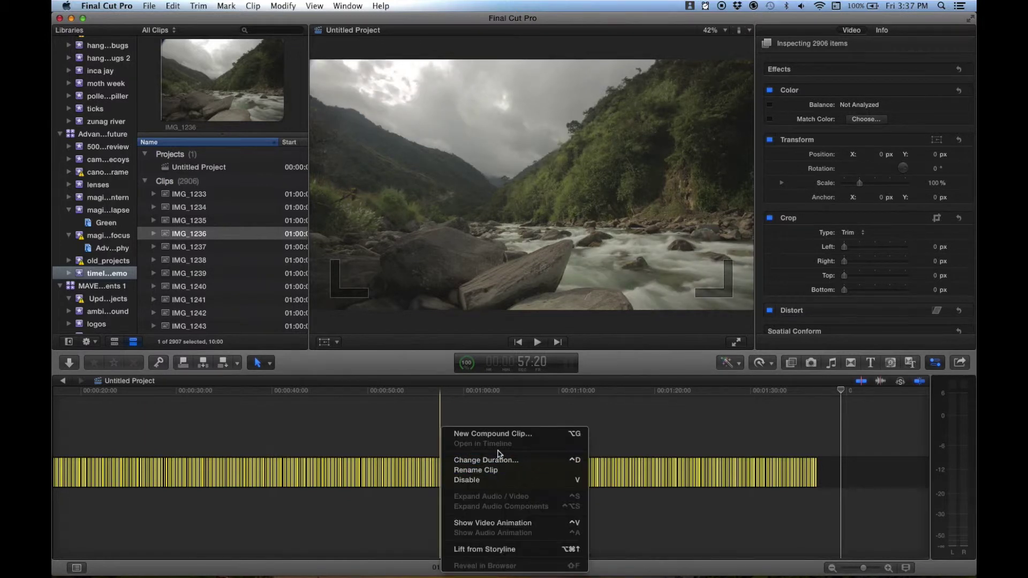
left_click(504, 435)
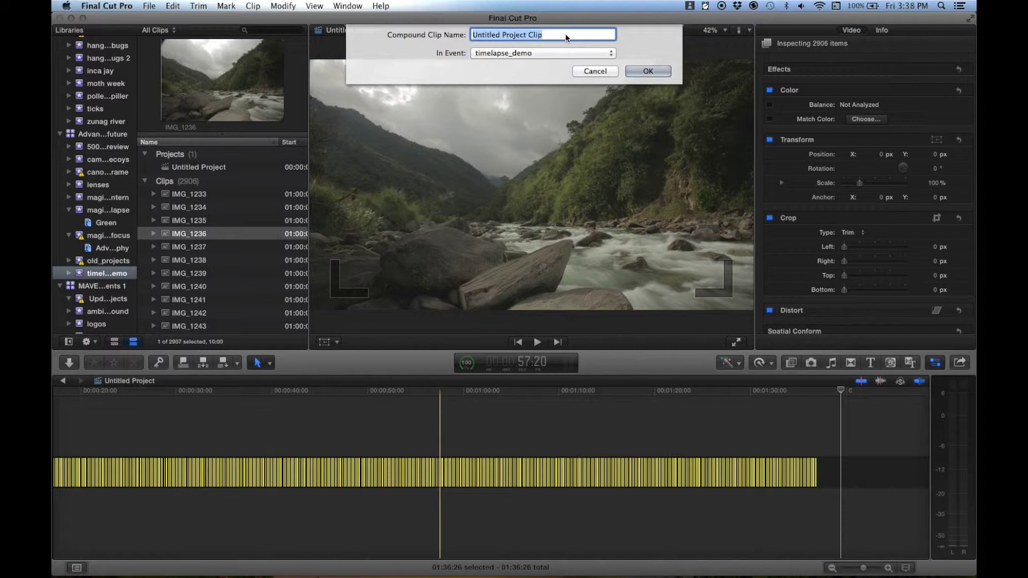
type("timelapse_demo")
key("Return")
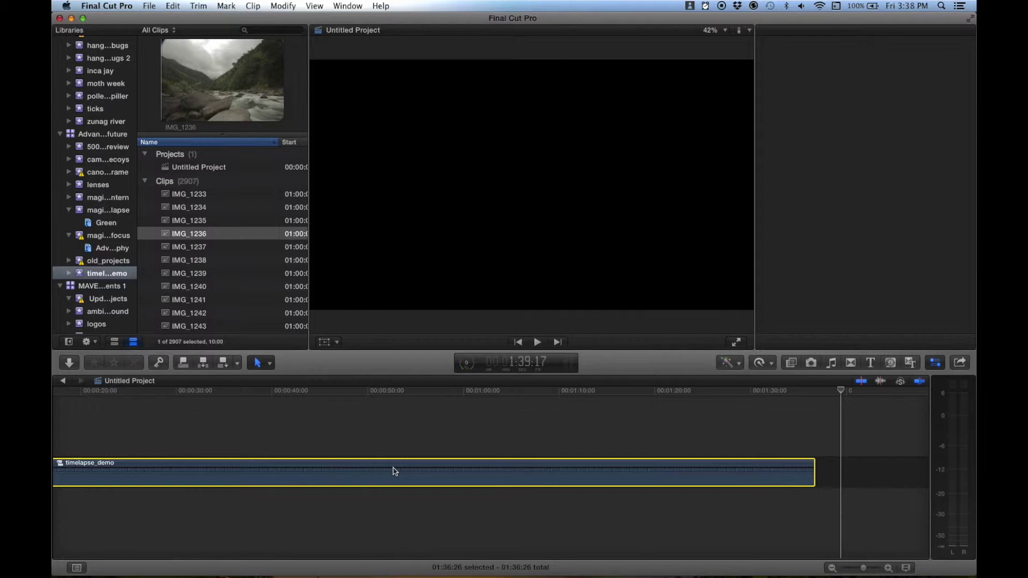
Select the timelapse_demo clip, skim an early and a later frame, and copy it.
left_click(506, 475)
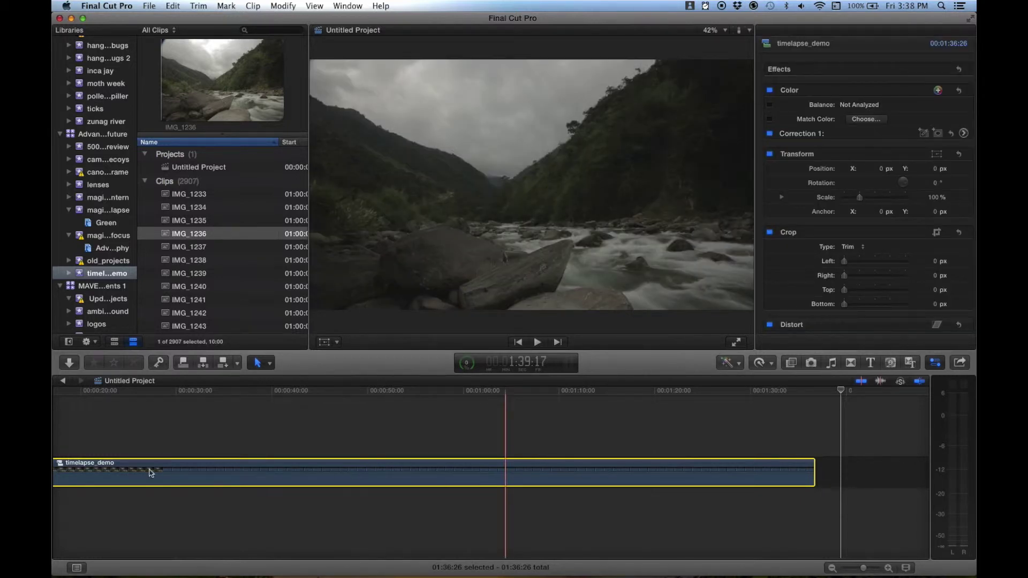
left_click(123, 476)
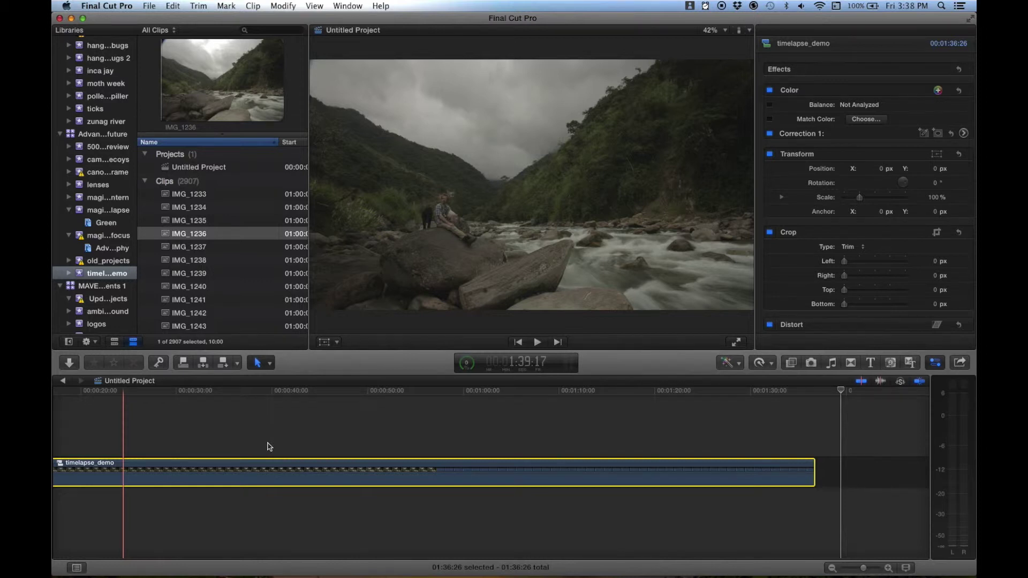
left_click(281, 466)
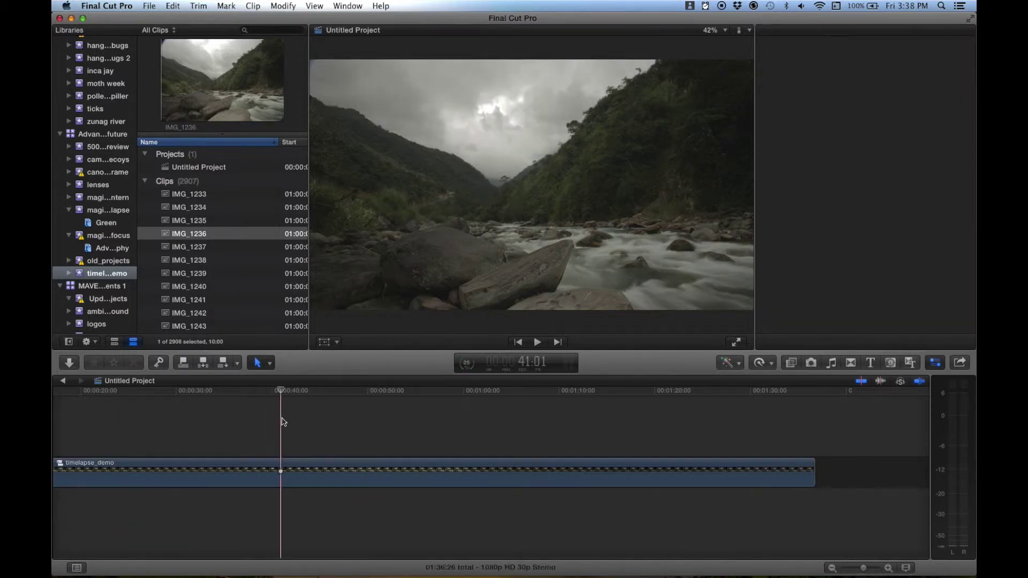
key("super+c")
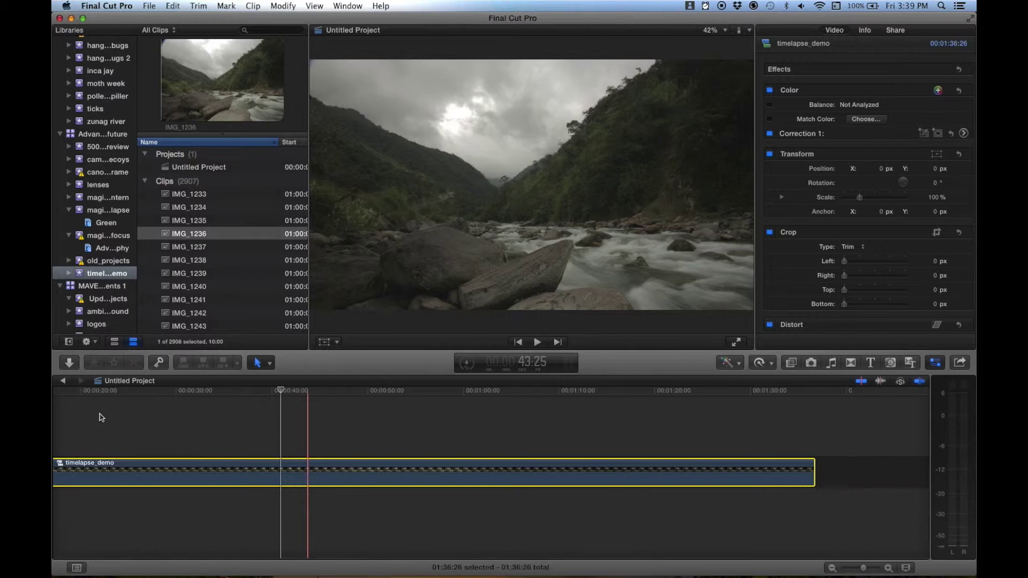
Paste timelapse_demo into magic_lantern_timelapse just past its last clips.
key("super+bracketleft")
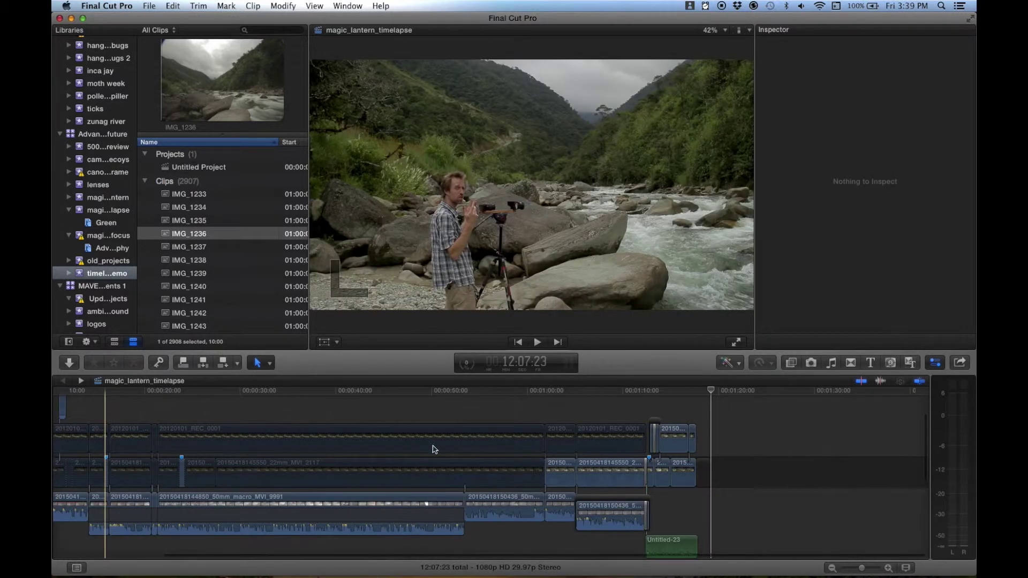
mouse_move(684, 397)
left_mouse_down()
mouse_move(718, 397)
mouse_move(680, 398)
left_mouse_up()
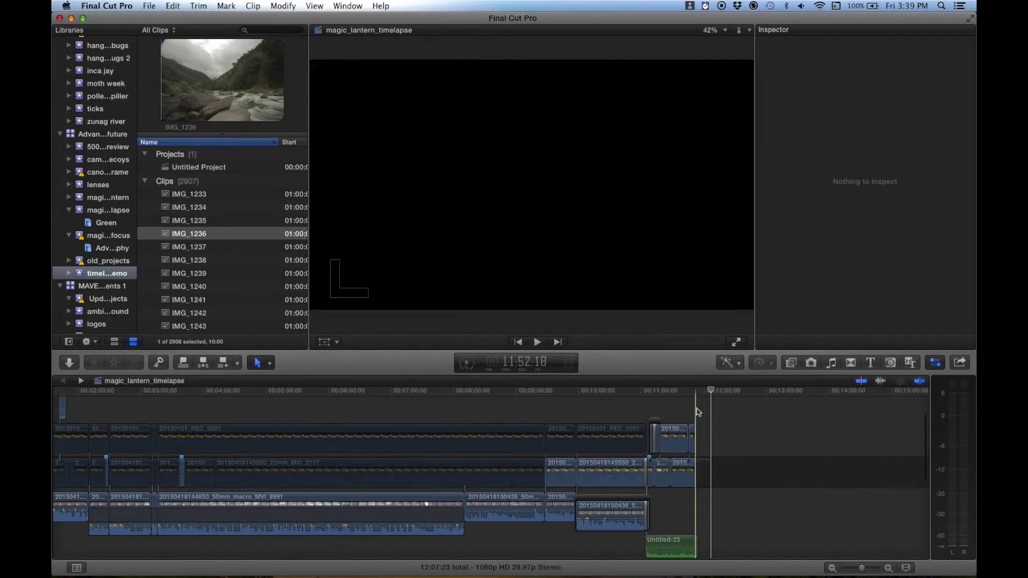
left_click(720, 396)
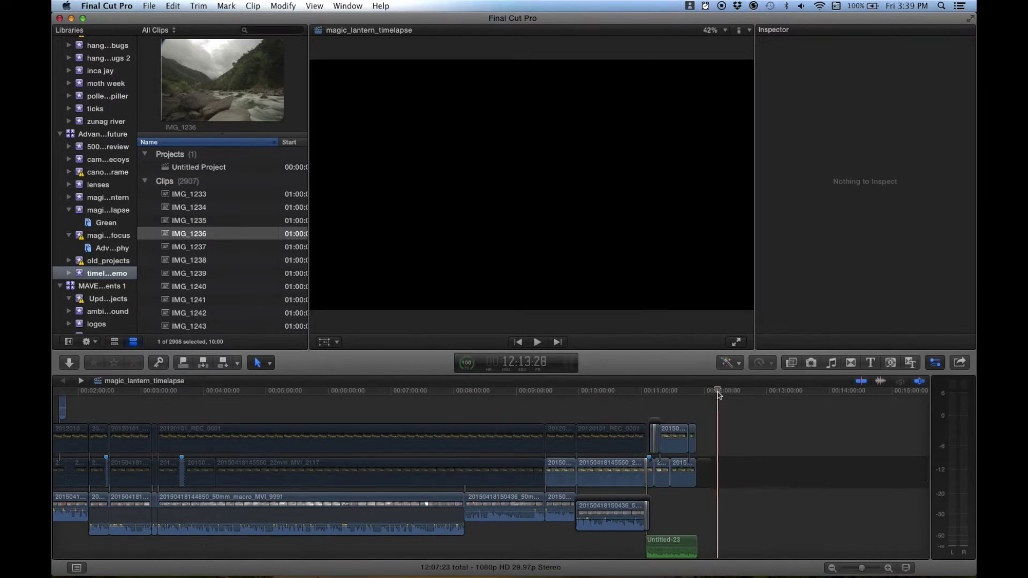
key("d")
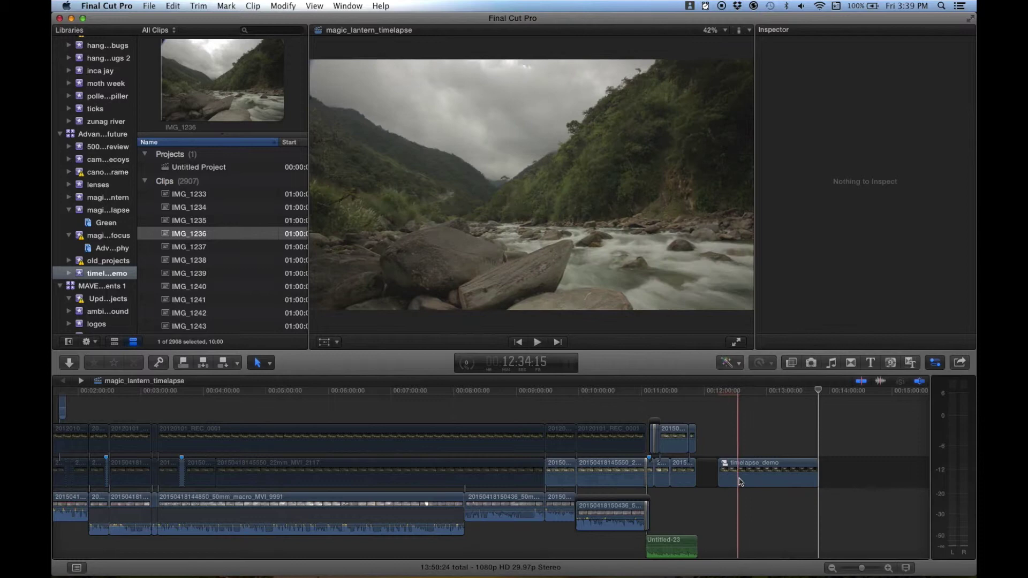
Blade timelapse_demo and delete the unwanted pieces, leaving about 20 seconds.
left_click(734, 482)
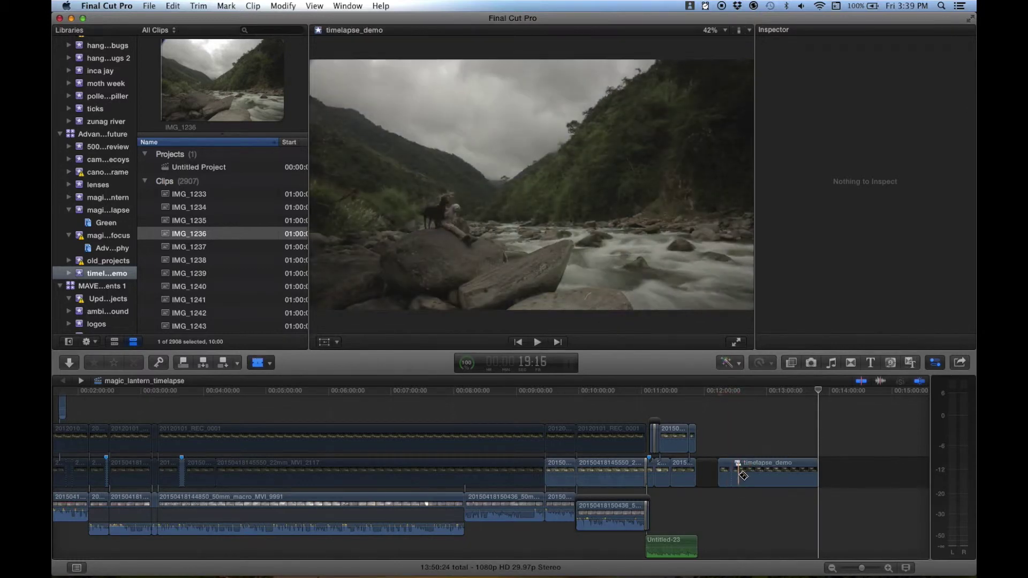
left_click(753, 475)
key("a")
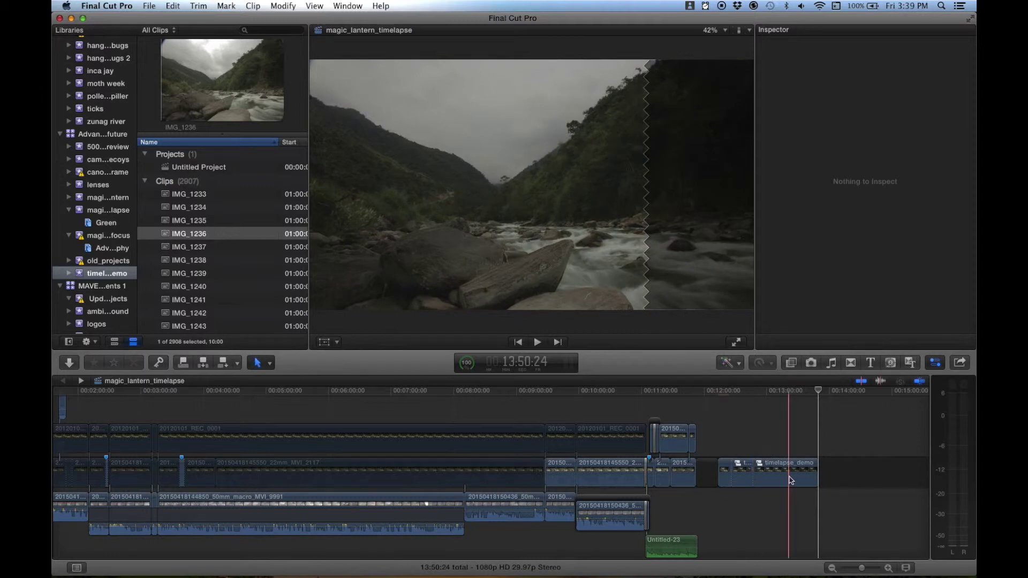
left_click(790, 479)
key("Delete")
left_click(728, 480)
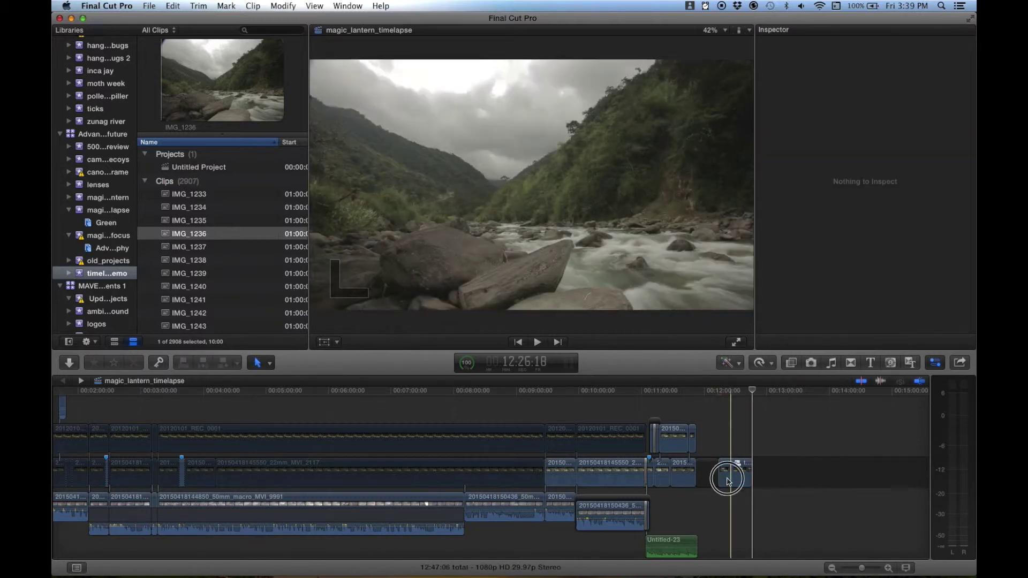
key("Delete")
left_click(728, 477)
key("cmd+4")
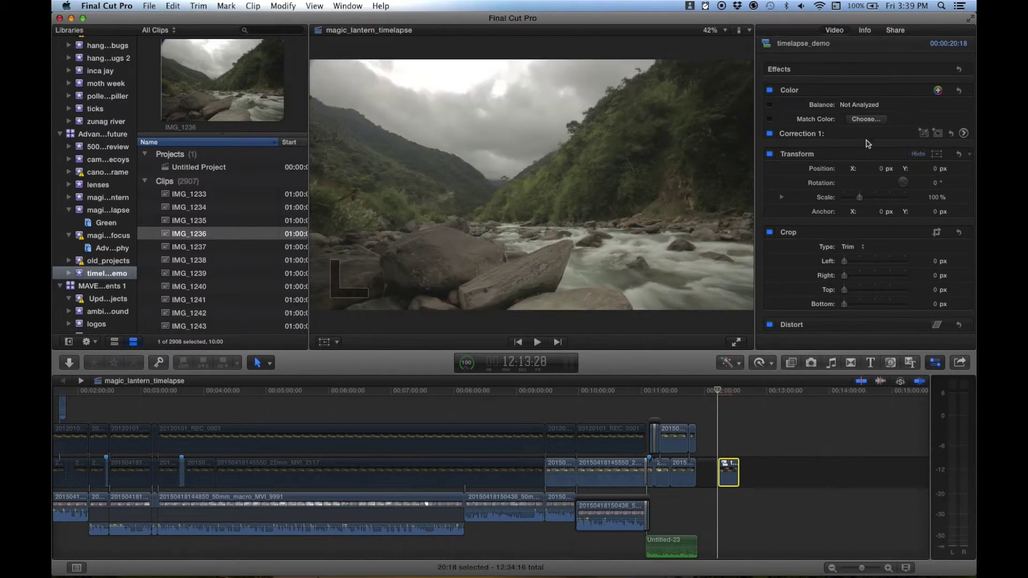
On the Color Board's Exposure, darken the shadows and lift the highlights of timelapse_demo.
left_click(965, 131)
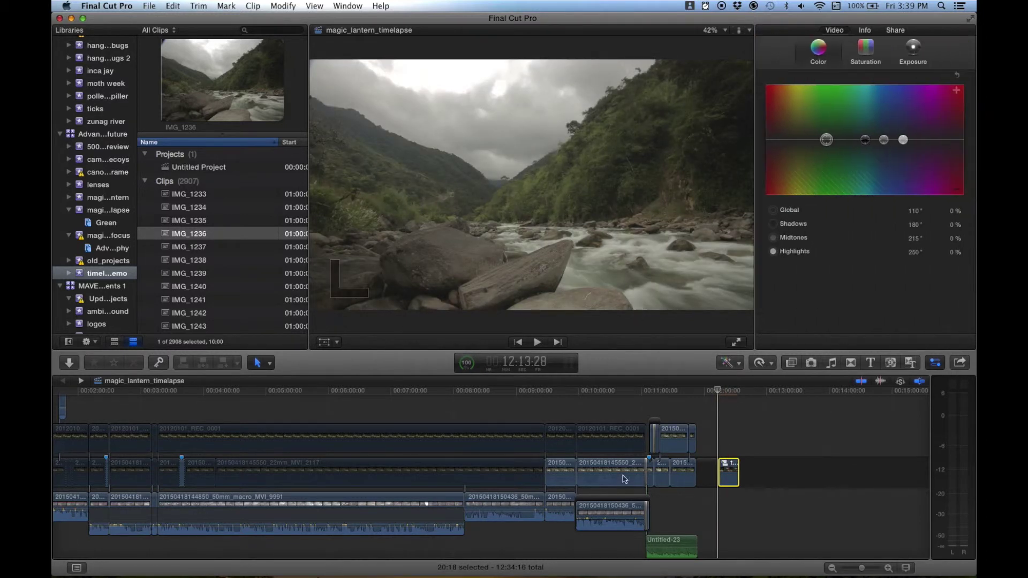
left_click(912, 61)
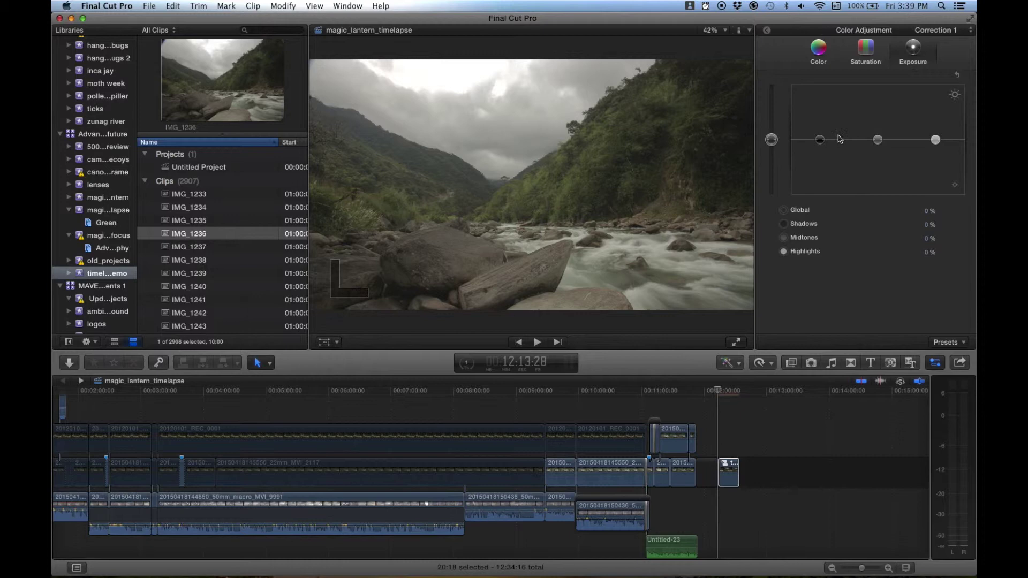
left_click_drag(820, 144, 822, 145)
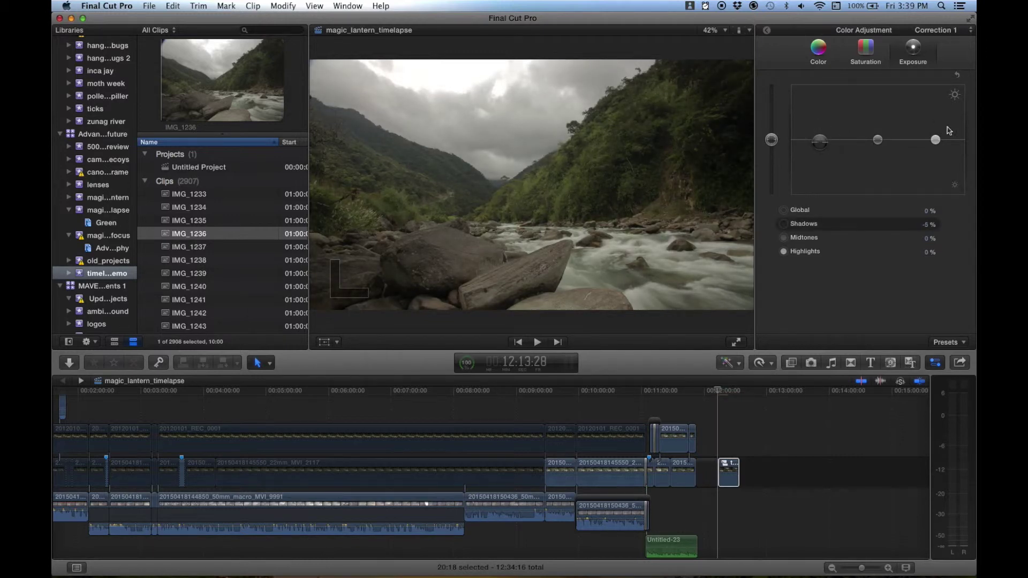
left_click_drag(937, 141, 937, 135)
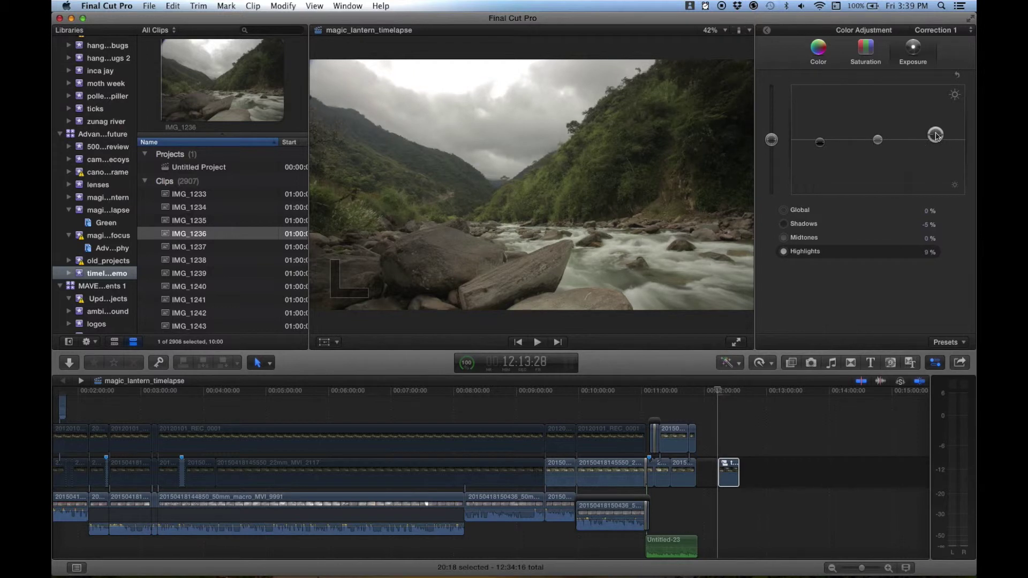
Raise global saturation to 34% and play the graded clip from its start.
left_click(874, 48)
left_click_drag(772, 140, 772, 121)
left_click(717, 396)
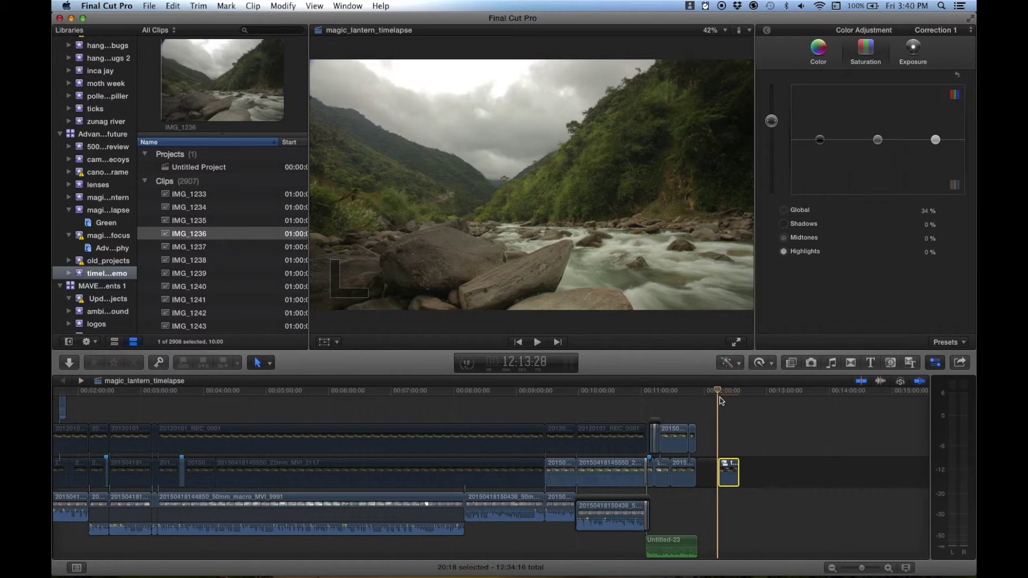
key("space")
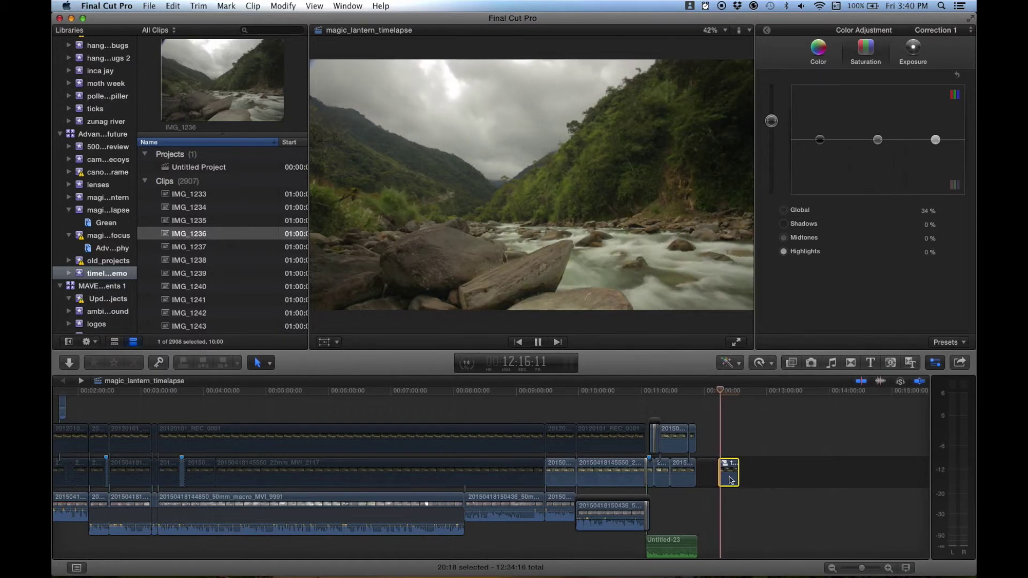
left_click(737, 437)
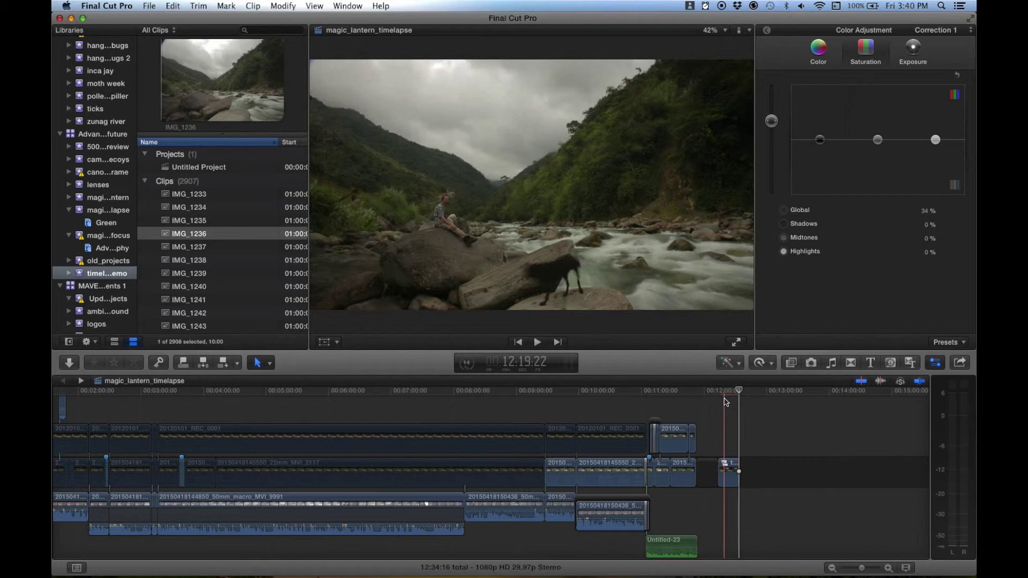
left_click(718, 395)
left_click(727, 393)
key("super+Tab")
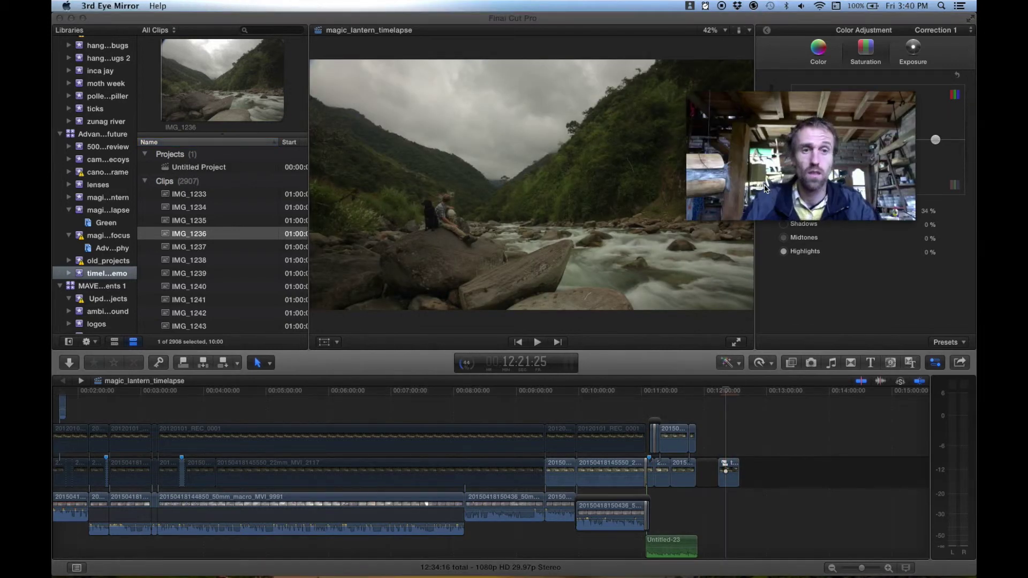